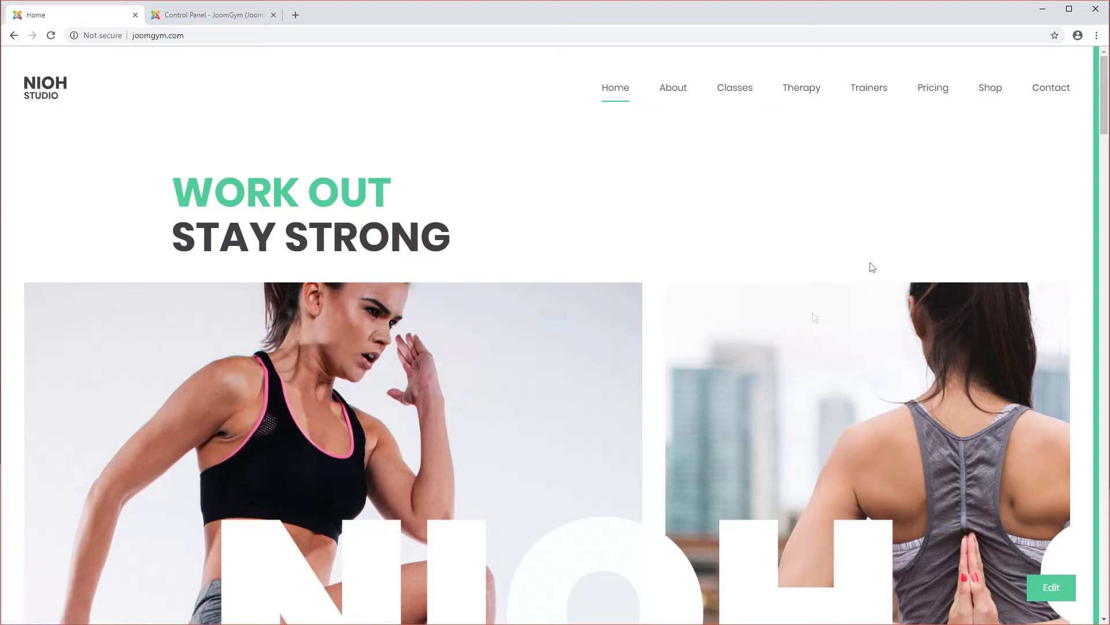
Step: Browse the shop page's categories and products, and open the Clothes category
{"action": "left_click", "coordinate": [993, 91]}
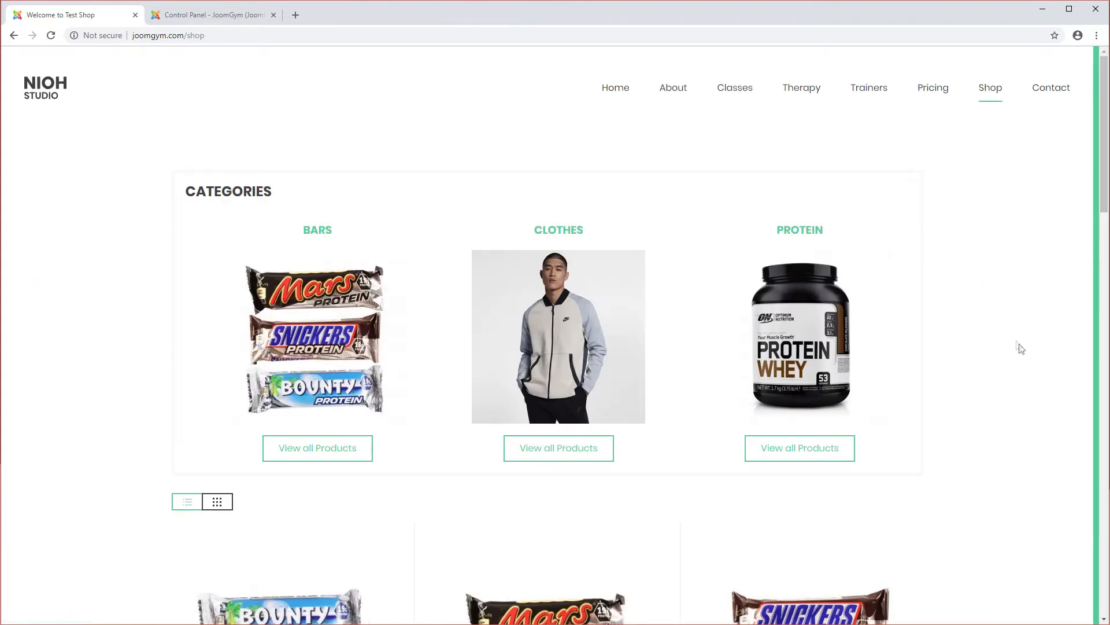
{"action": "scroll", "coordinate": [506, 361], "scroll_direction": "down", "scroll_amount": 5}
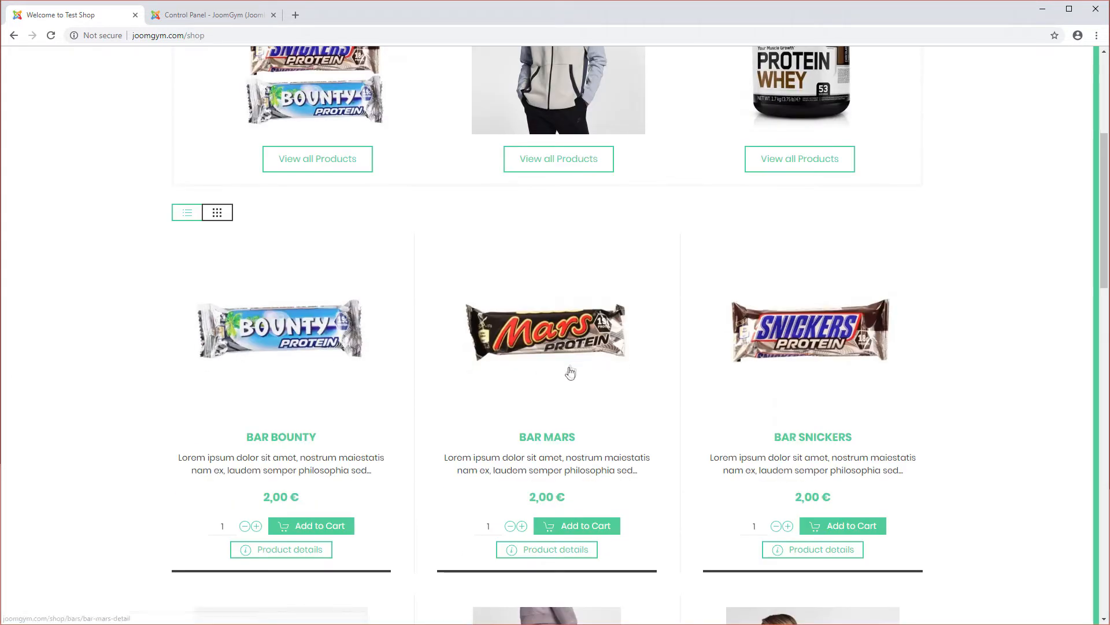
{"action": "scroll", "coordinate": [567, 372], "scroll_direction": "down", "scroll_amount": 6}
{"action": "scroll", "coordinate": [530, 400], "scroll_direction": "down", "scroll_amount": 5}
{"action": "scroll", "coordinate": [511, 408], "scroll_direction": "up", "scroll_amount": 14}
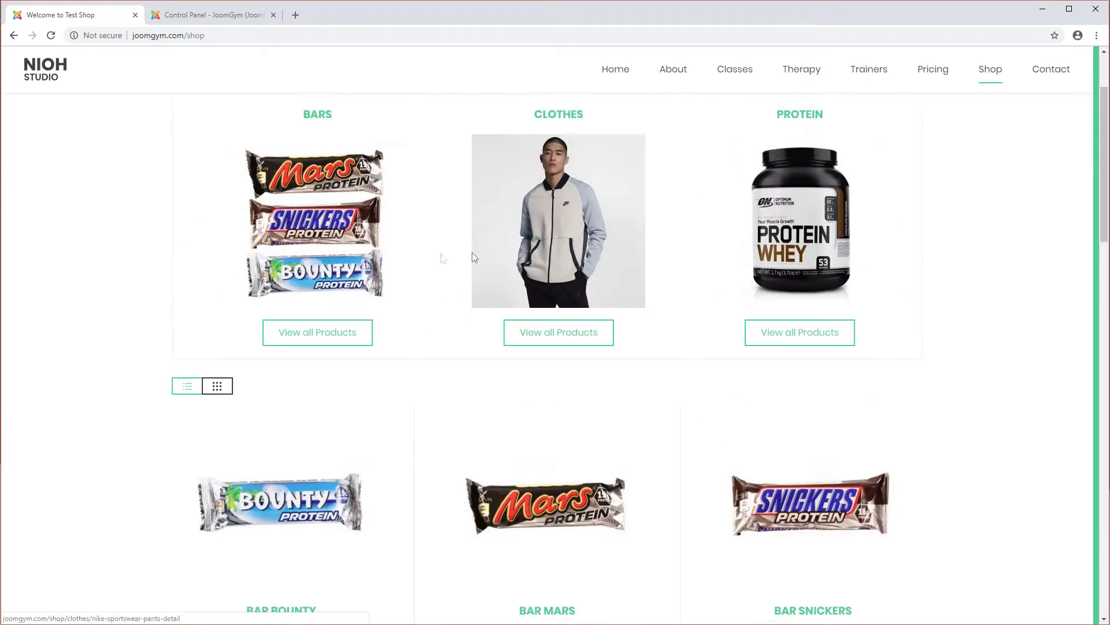
{"action": "scroll", "coordinate": [558, 283], "scroll_direction": "up", "scroll_amount": 2}
{"action": "scroll", "coordinate": [549, 347], "scroll_direction": "down", "scroll_amount": 4}
{"action": "scroll", "coordinate": [545, 367], "scroll_direction": "up", "scroll_amount": 4}
{"action": "left_click", "coordinate": [553, 350]}
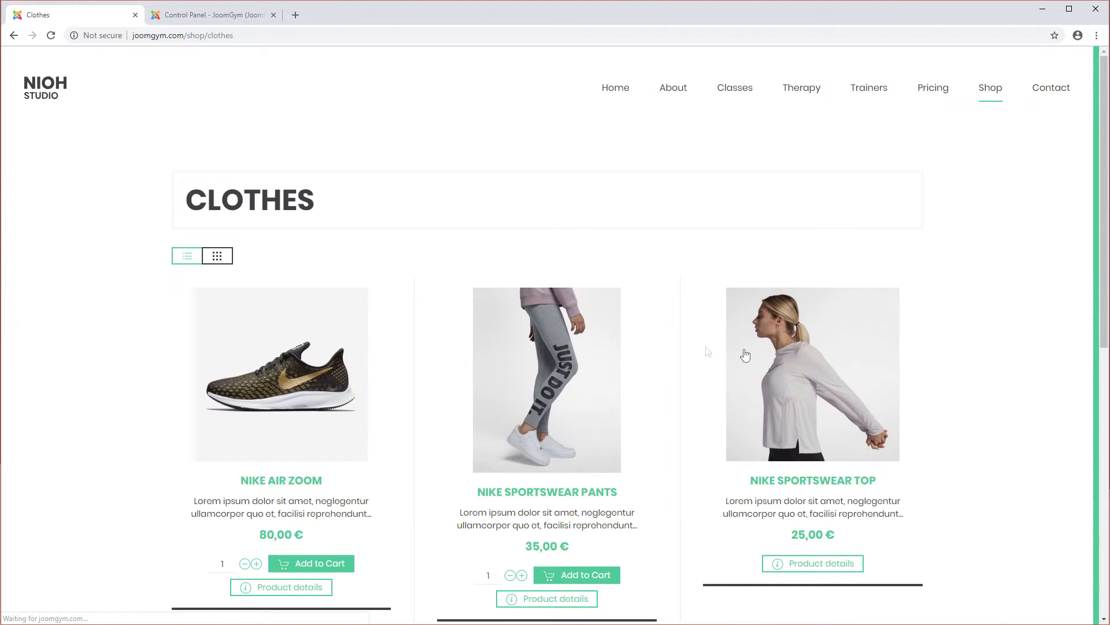
Step: Open the Nike Air Zoom product page and add it to the cart, closing the confirmation popup
{"action": "scroll", "coordinate": [649, 347], "scroll_direction": "down", "scroll_amount": 3}
{"action": "left_click", "coordinate": [303, 222]}
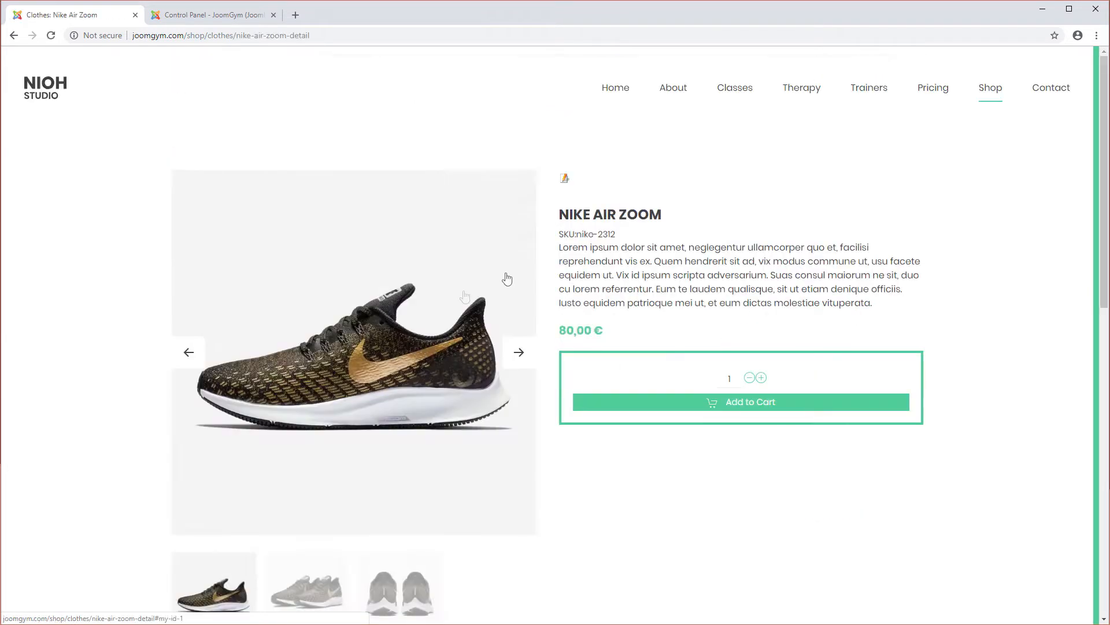
{"action": "scroll", "coordinate": [440, 416], "scroll_direction": "down", "scroll_amount": 3}
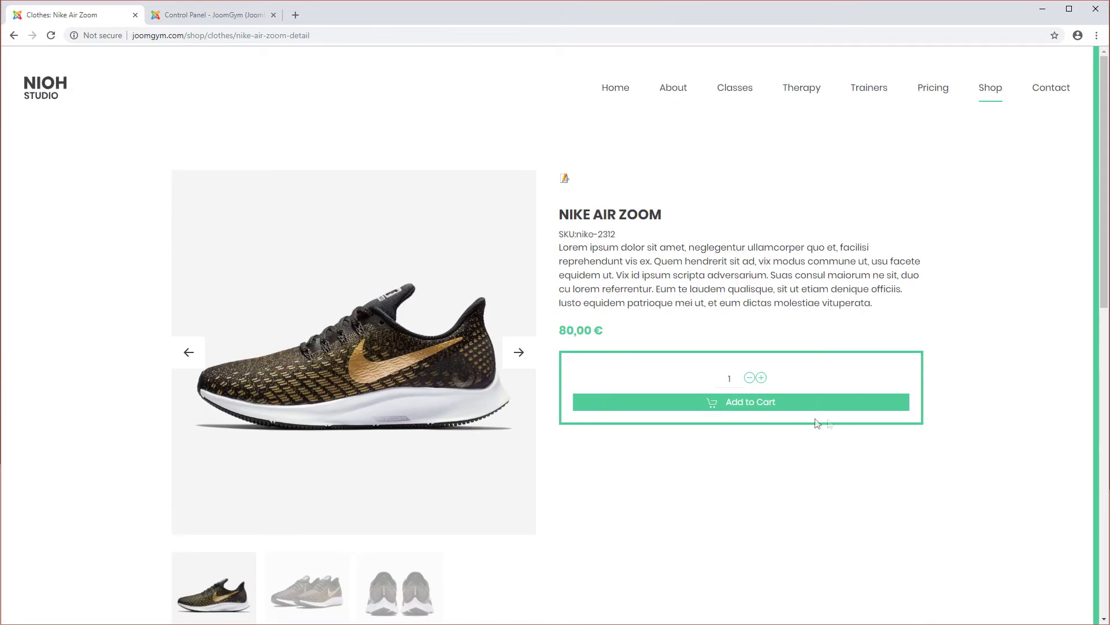
{"action": "left_click", "coordinate": [715, 400]}
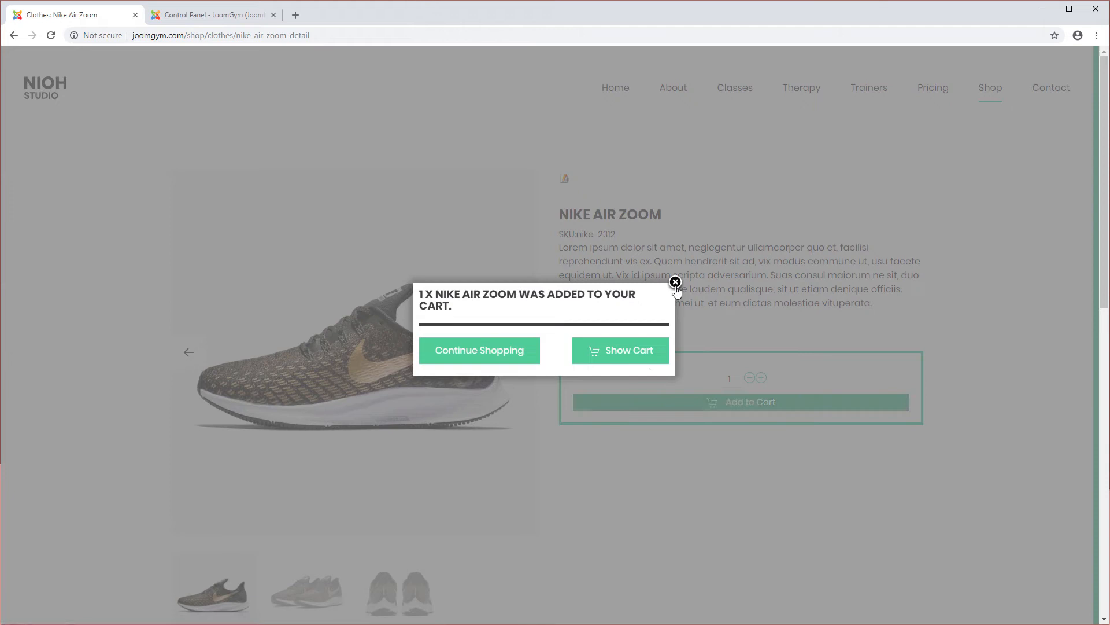
{"action": "left_click", "coordinate": [676, 282]}
Step: Return to the shop, add the Nike Sportswear Pants to the cart and open the cart
{"action": "left_click", "coordinate": [990, 92]}
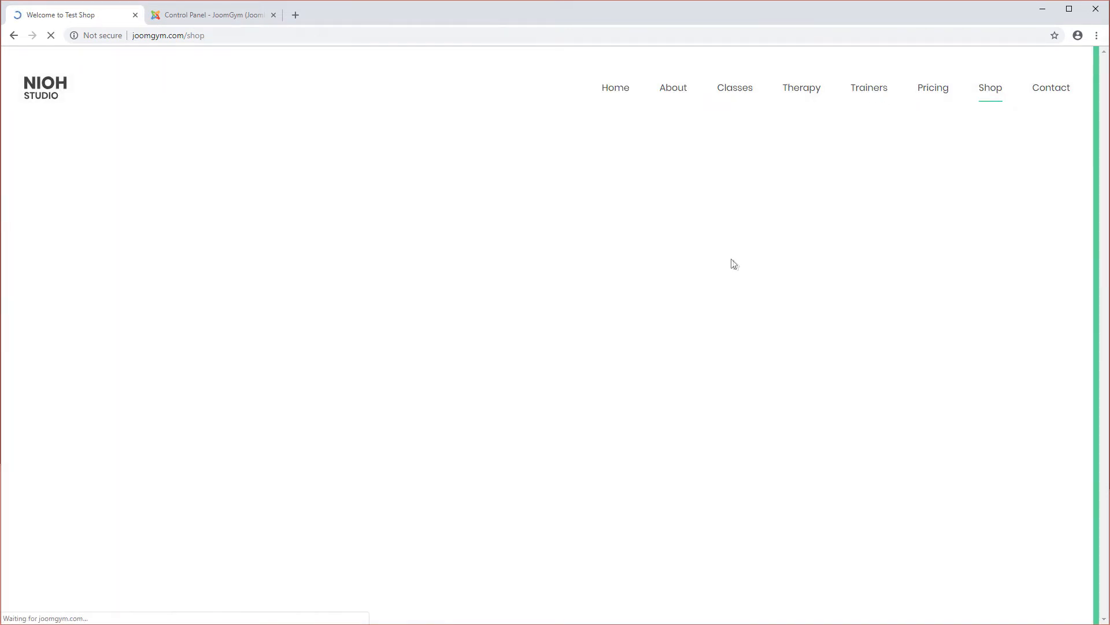
{"action": "left_click", "coordinate": [580, 174]}
{"action": "left_click", "coordinate": [538, 440]}
{"action": "left_click", "coordinate": [668, 403]}
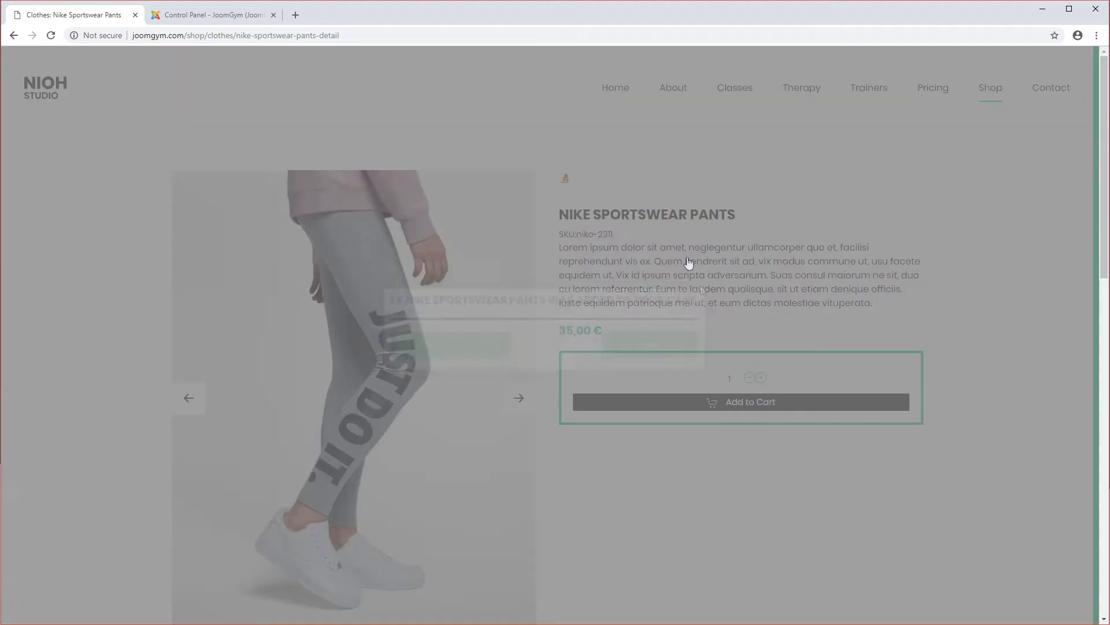
{"action": "left_click", "coordinate": [639, 347]}
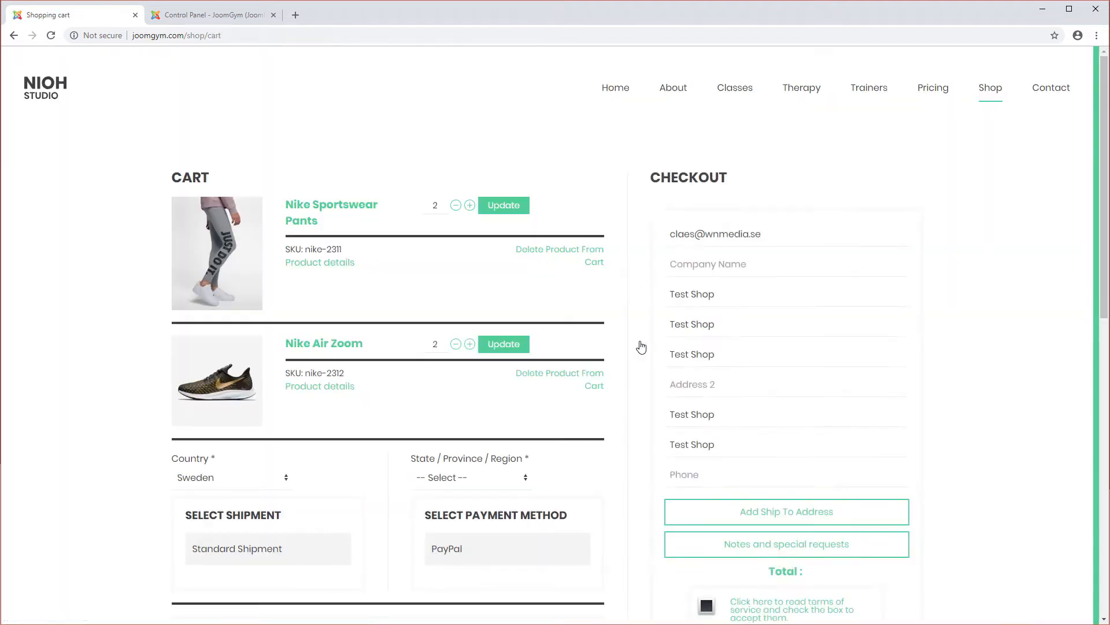
Step: Review the cart items, totals and checkout form
{"action": "scroll", "coordinate": [613, 289], "scroll_direction": "down", "scroll_amount": 1}
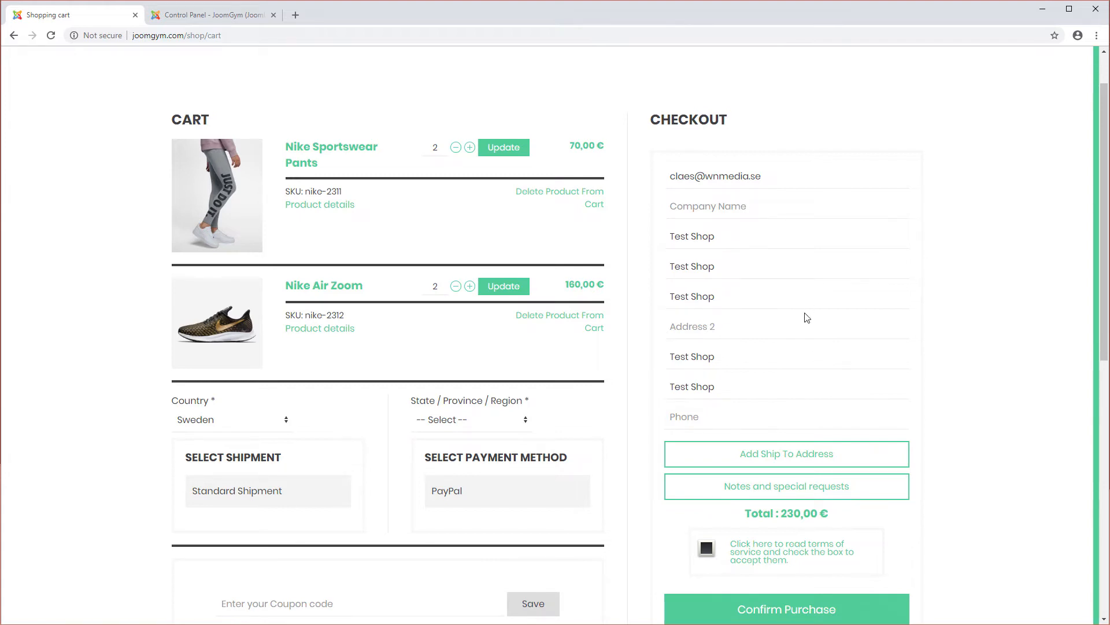
{"action": "scroll", "coordinate": [775, 317], "scroll_direction": "down", "scroll_amount": 2}
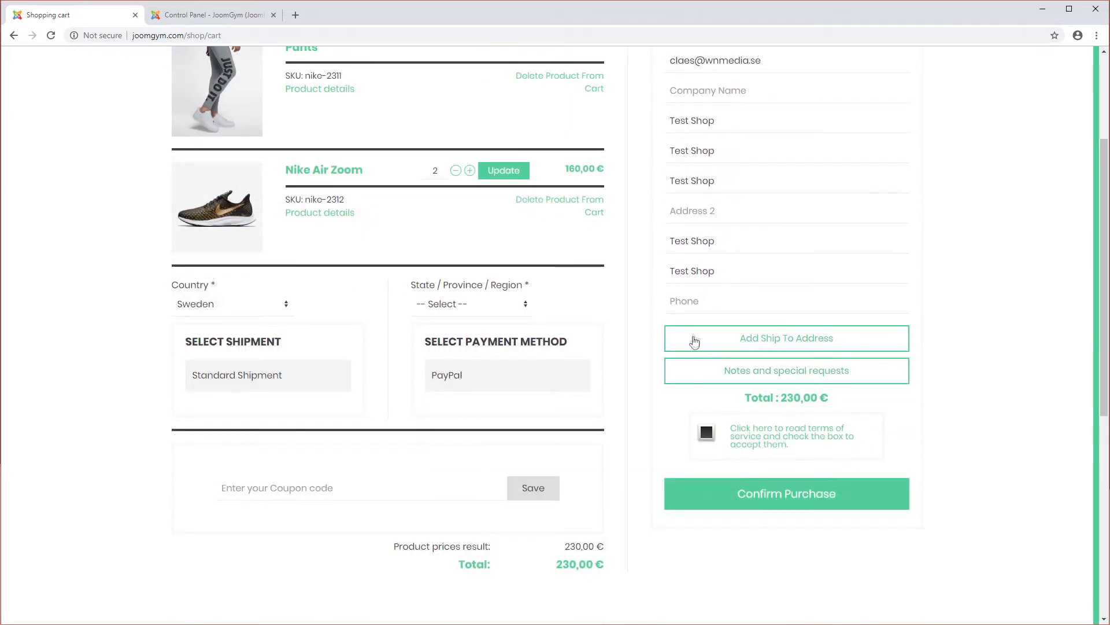
{"action": "scroll", "coordinate": [492, 370], "scroll_direction": "up", "scroll_amount": 3}
{"action": "scroll", "coordinate": [766, 252], "scroll_direction": "down", "scroll_amount": 3}
{"action": "left_click", "coordinate": [786, 442]}
{"action": "left_click", "coordinate": [854, 121]}
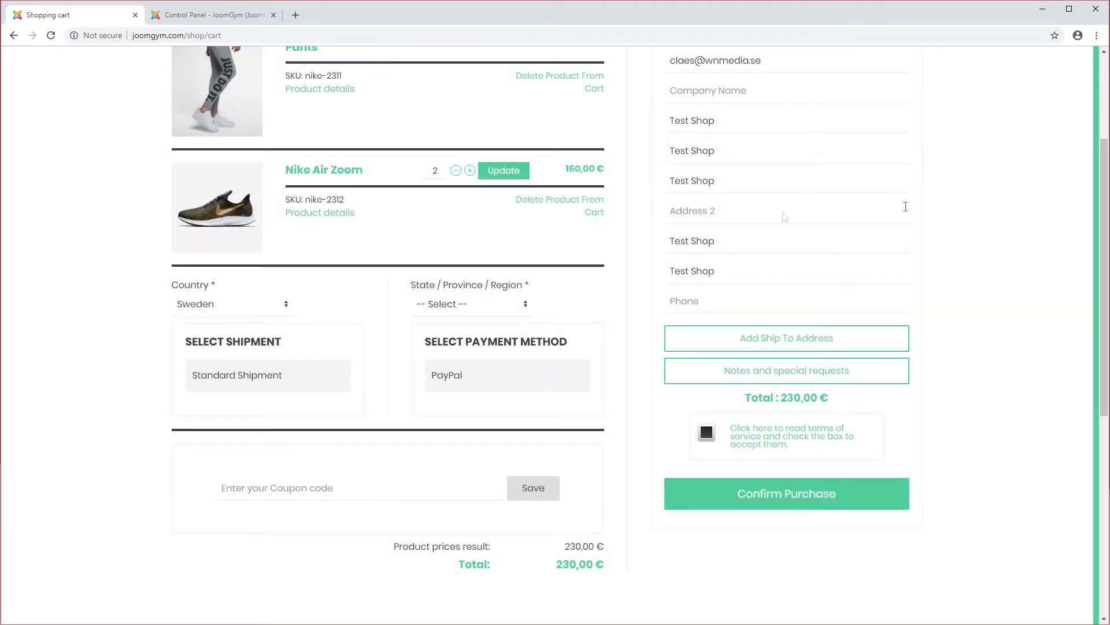
{"action": "scroll", "coordinate": [576, 342], "scroll_direction": "up", "scroll_amount": 3}
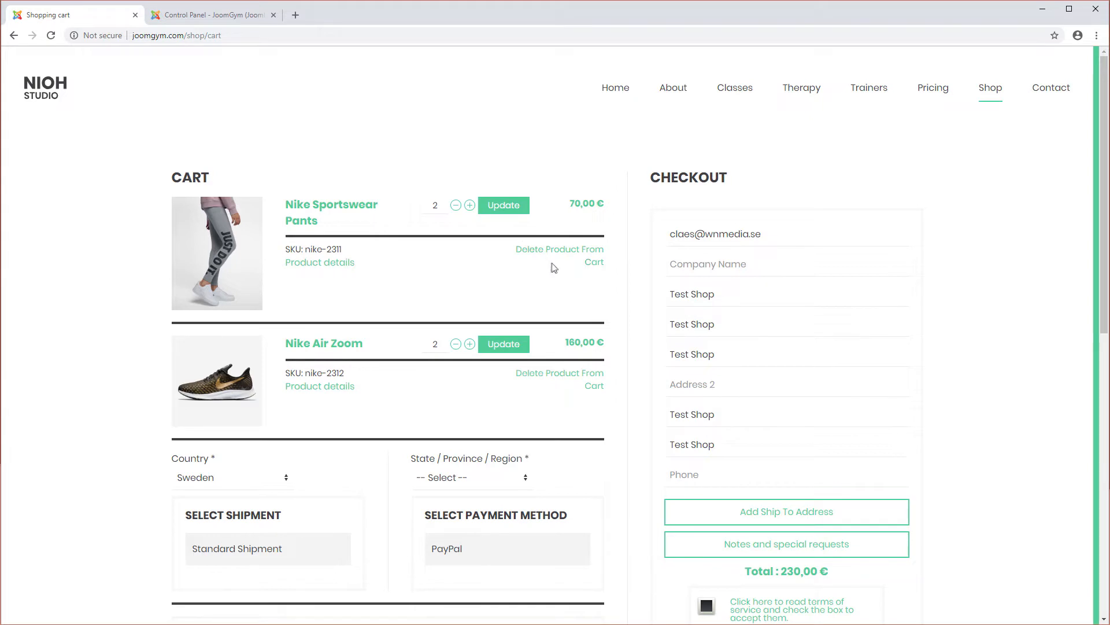
Step: Switch to the Joomla administrator and open the YOOtheme builder for the Physiotherapy page
{"action": "mouse_move", "coordinate": [660, 105]}
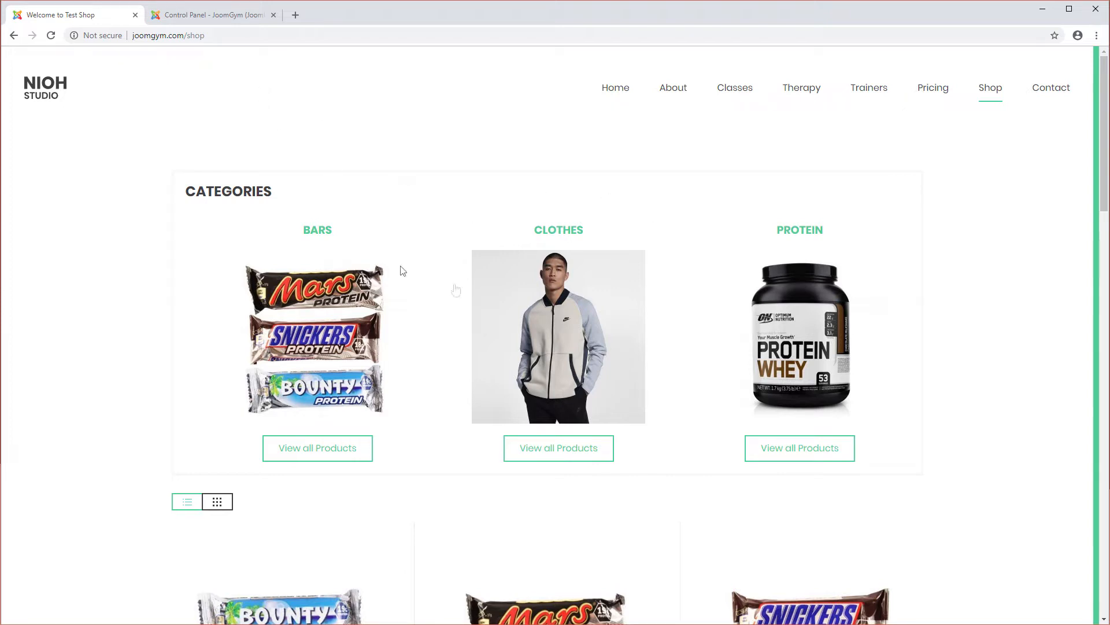
{"action": "left_click", "coordinate": [223, 19]}
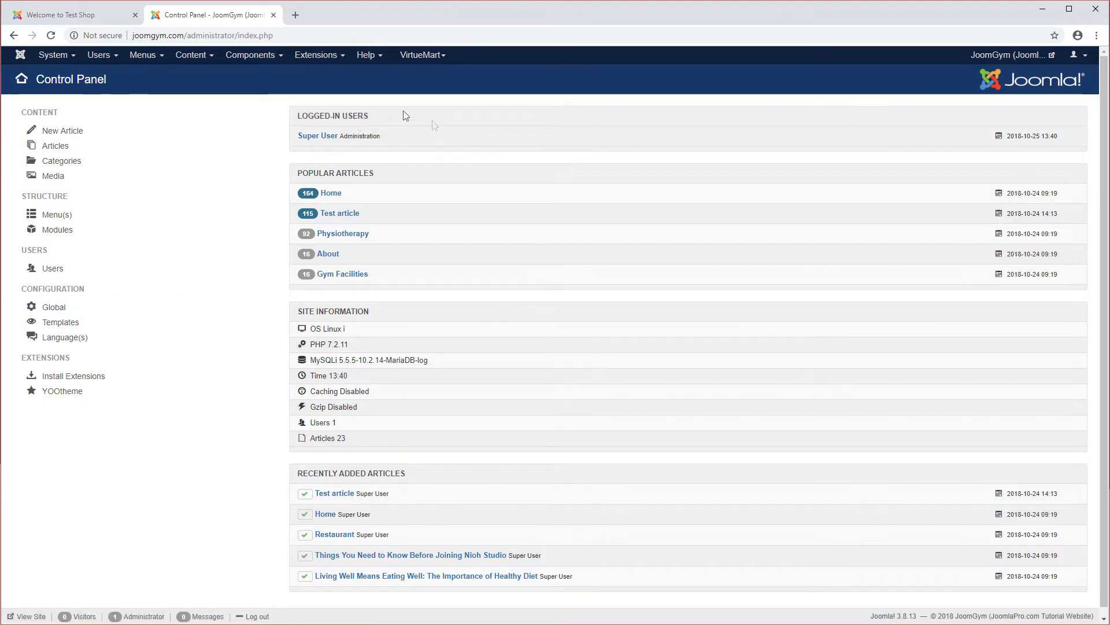
{"action": "left_click", "coordinate": [73, 395]}
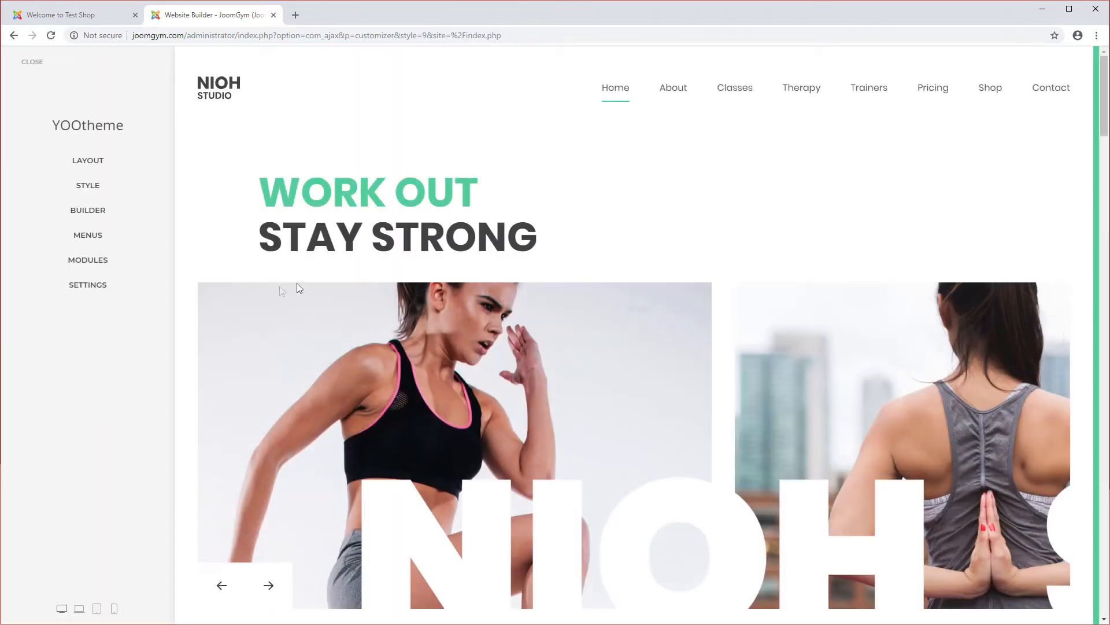
{"action": "mouse_move", "coordinate": [795, 94]}
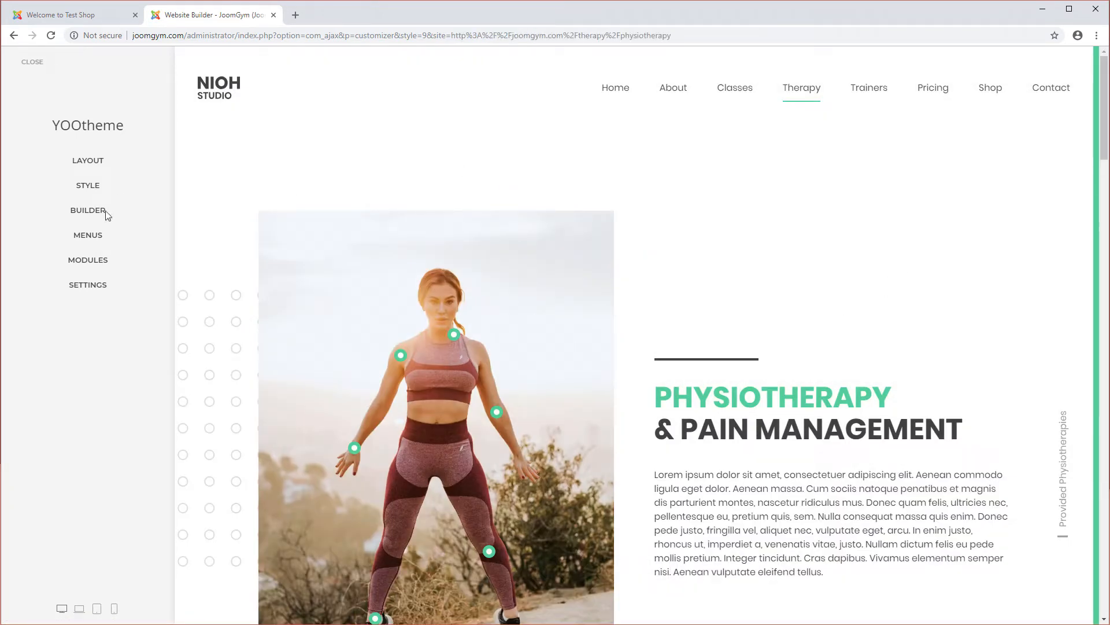
{"action": "scroll", "coordinate": [721, 440], "scroll_direction": "down", "scroll_amount": 3}
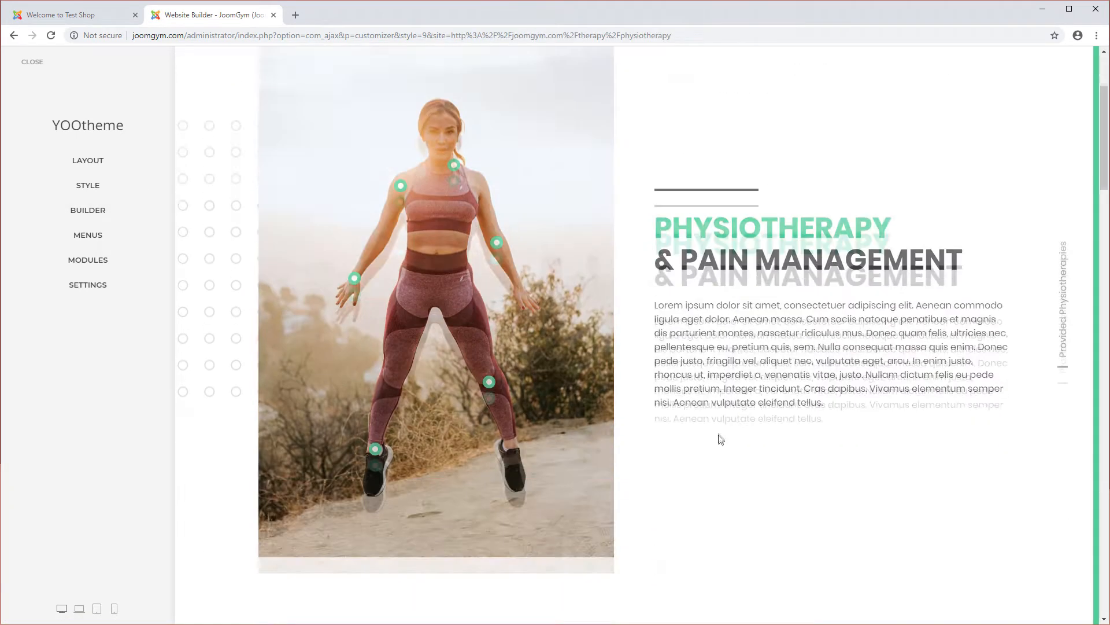
{"action": "scroll", "coordinate": [717, 445], "scroll_direction": "down", "scroll_amount": 8}
{"action": "scroll", "coordinate": [714, 454], "scroll_direction": "up", "scroll_amount": 12}
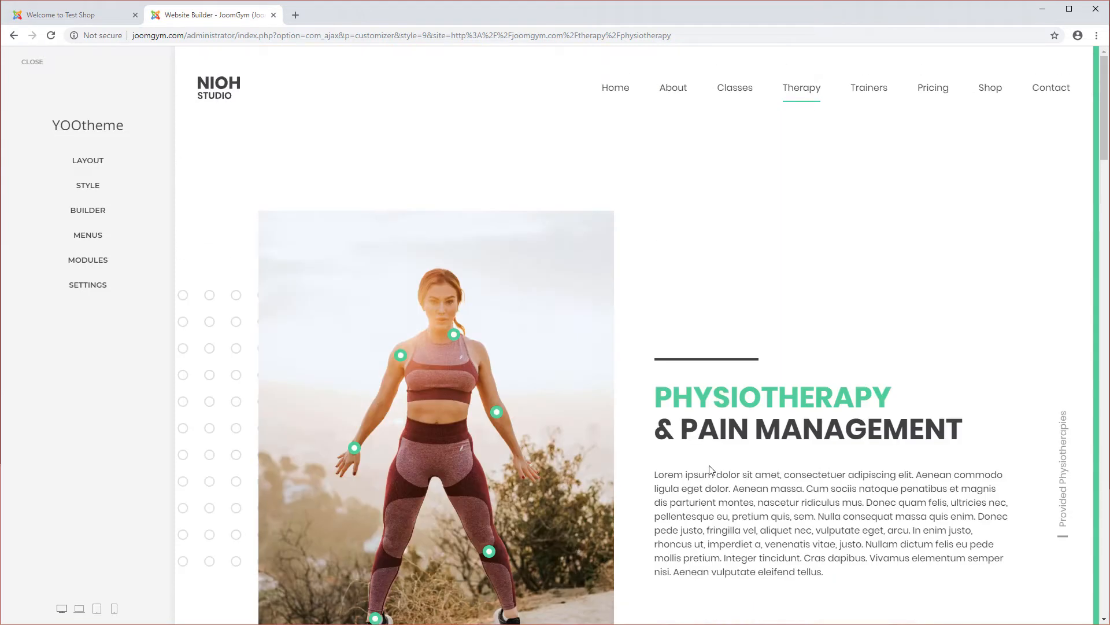
{"action": "left_click", "coordinate": [88, 210]}
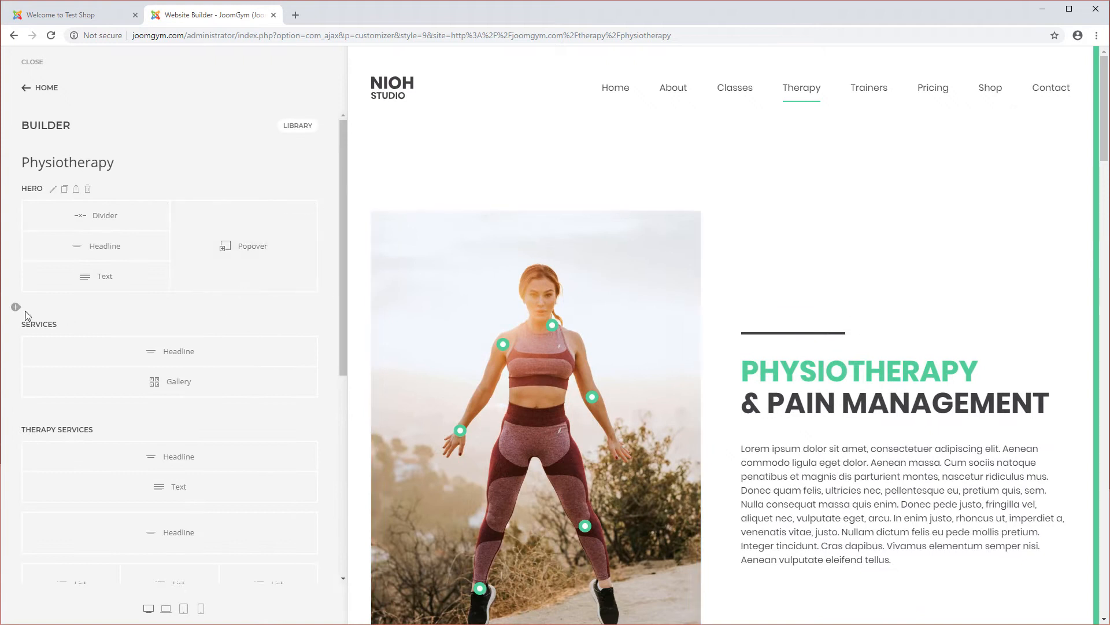
Step: Add a new section at the top of the page with a two-column Halves row layout
{"action": "left_click", "coordinate": [17, 308]}
{"action": "left_click_drag", "start_coordinate": [41, 324], "coordinate": [53, 146]}
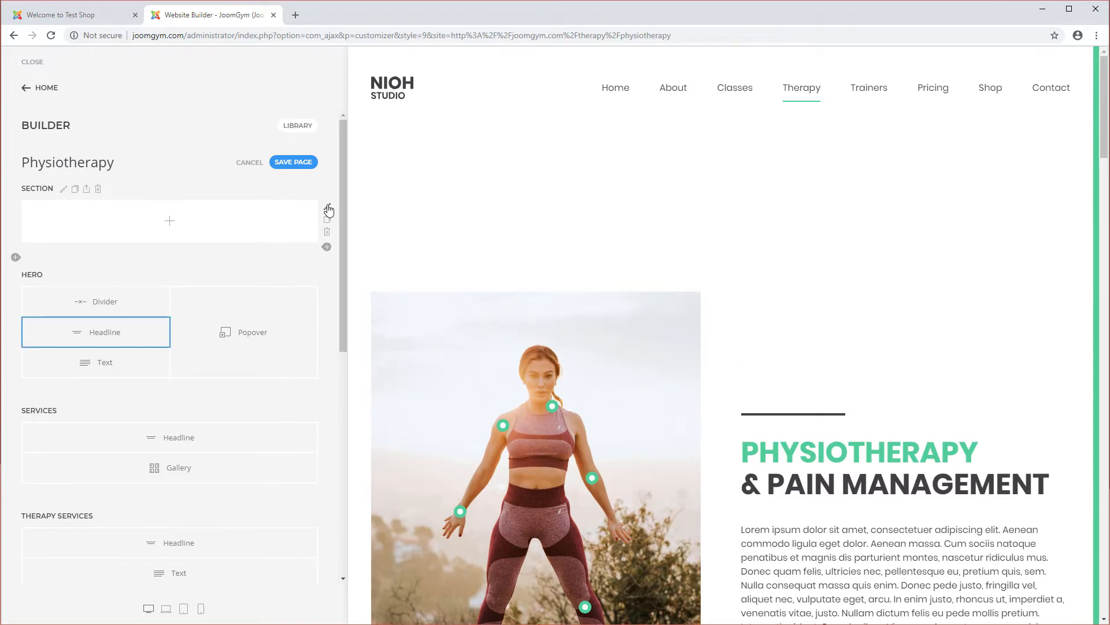
{"action": "left_click", "coordinate": [328, 210]}
{"action": "left_click", "coordinate": [151, 209]}
{"action": "left_click", "coordinate": [499, 205]}
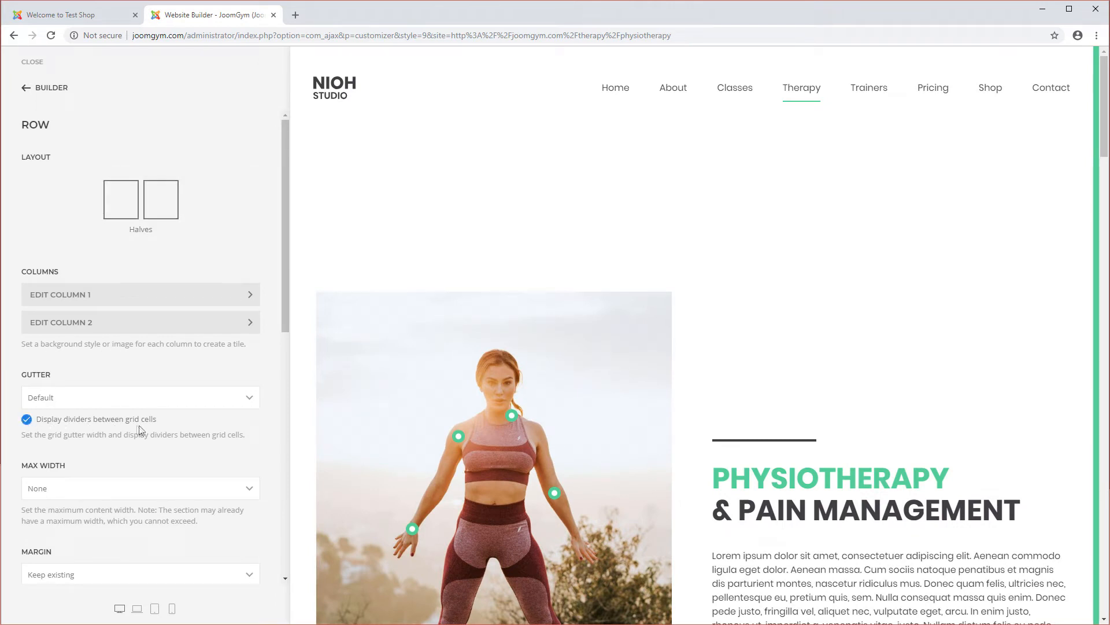
{"action": "left_click", "coordinate": [37, 90]}
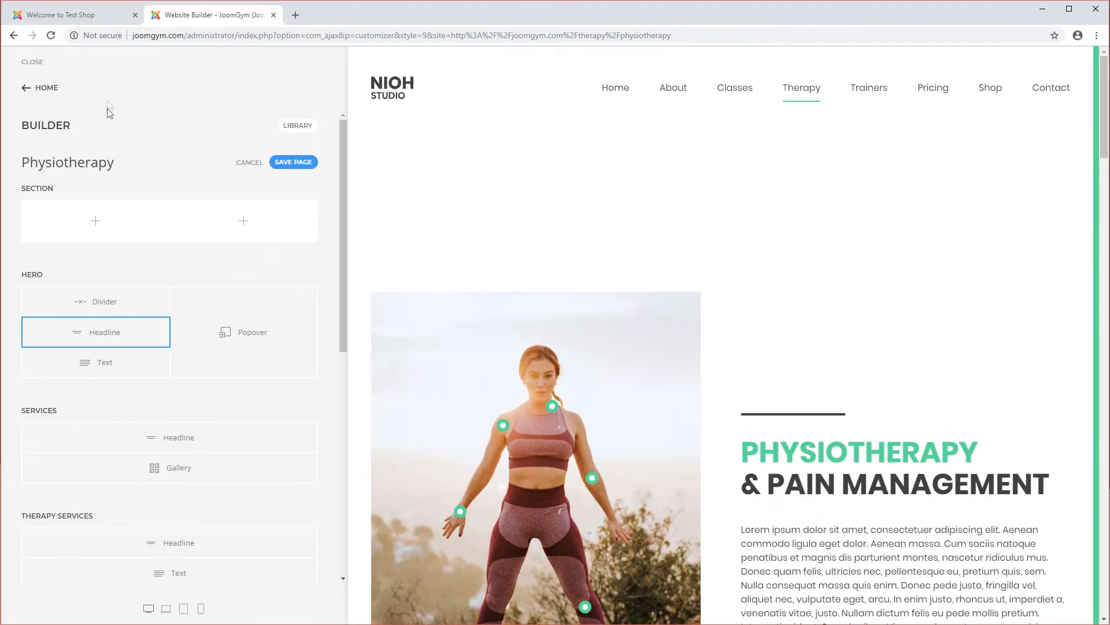
Step: Add an Image element to the first column and a Headline element to the second column
{"action": "left_click", "coordinate": [110, 234]}
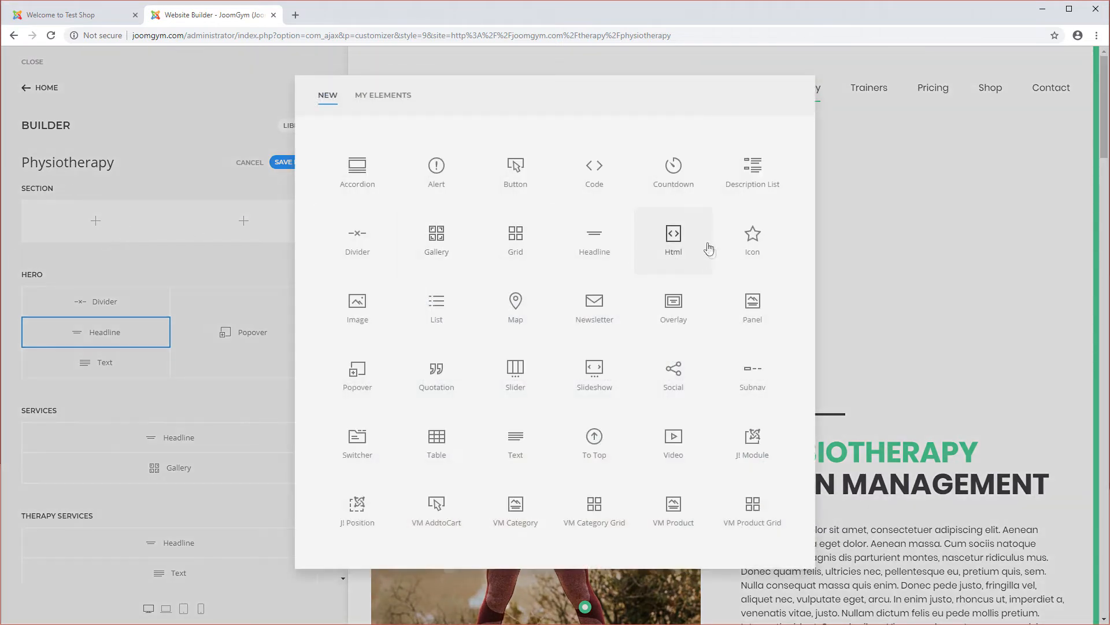
{"action": "left_click", "coordinate": [357, 315]}
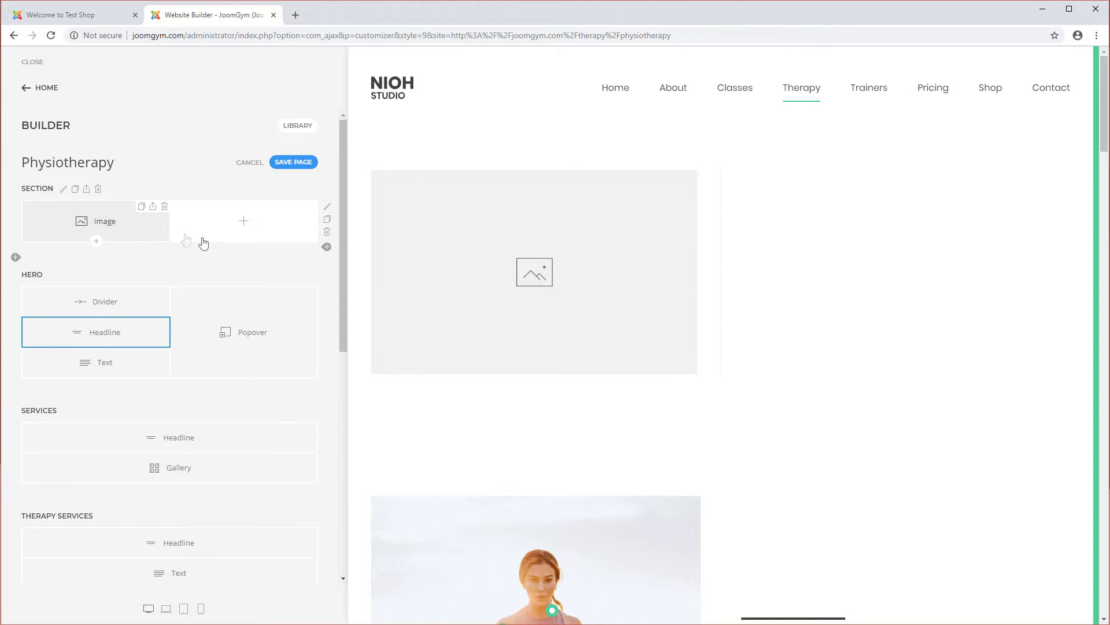
{"action": "left_click", "coordinate": [259, 227]}
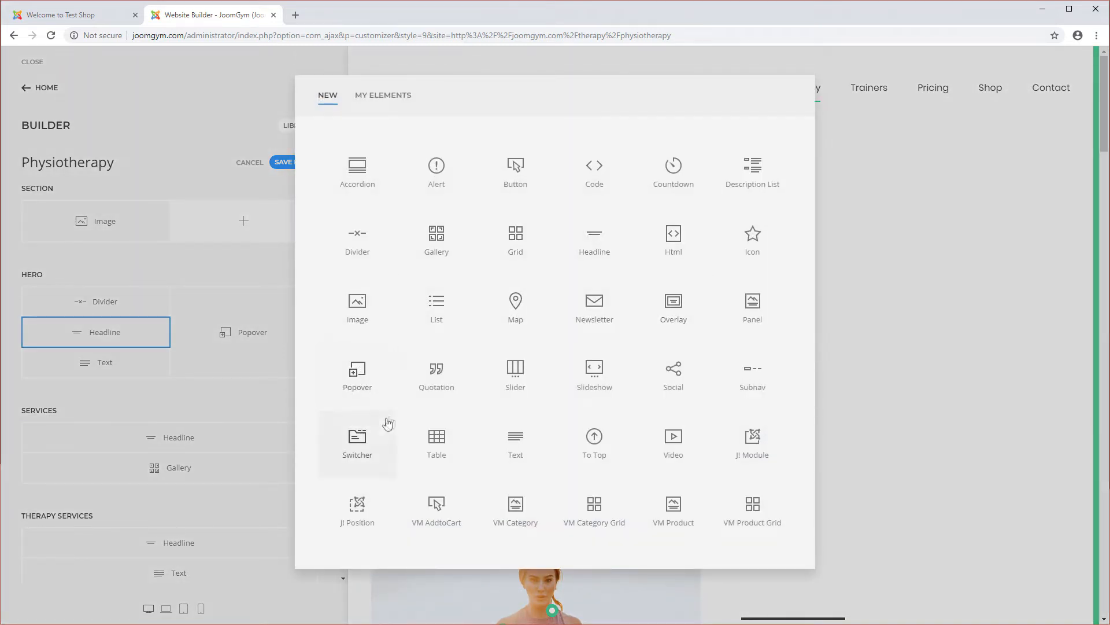
{"action": "left_click", "coordinate": [598, 252]}
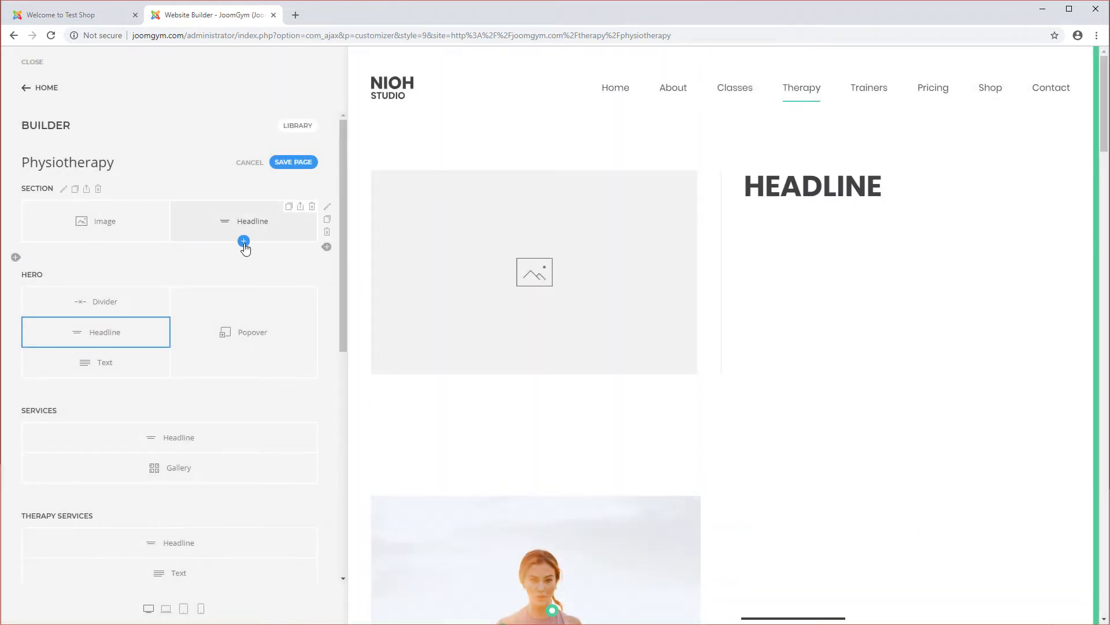
Step: Add a Text element and a VM AddtoCart element below the headline in the second column
{"action": "left_click", "coordinate": [243, 241]}
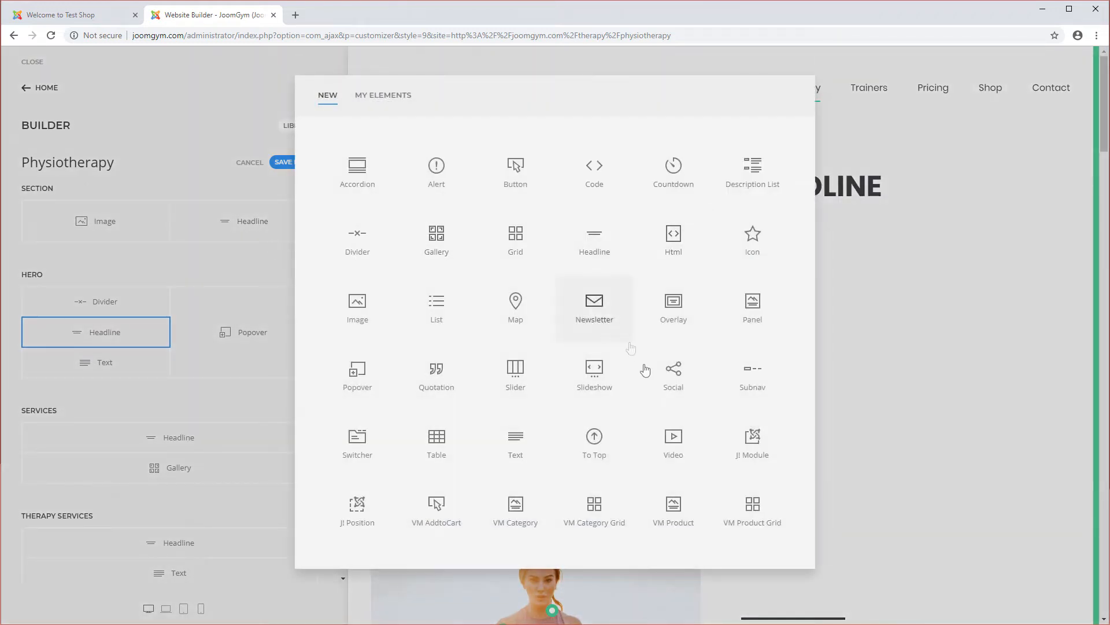
{"action": "left_click", "coordinate": [513, 449]}
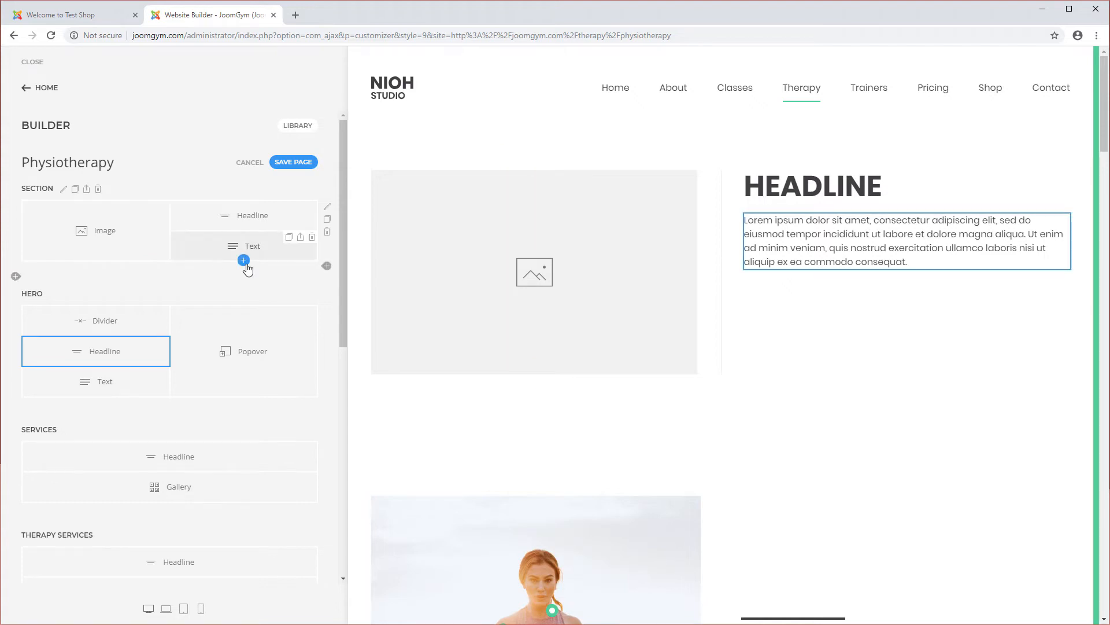
{"action": "left_click", "coordinate": [244, 261]}
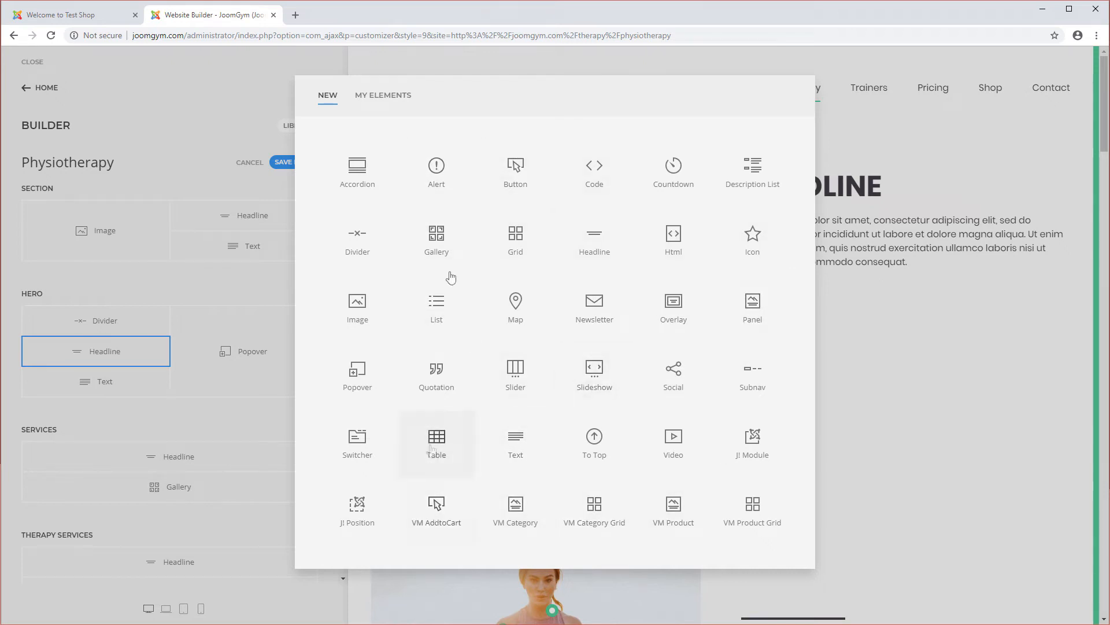
{"action": "left_click", "coordinate": [435, 508]}
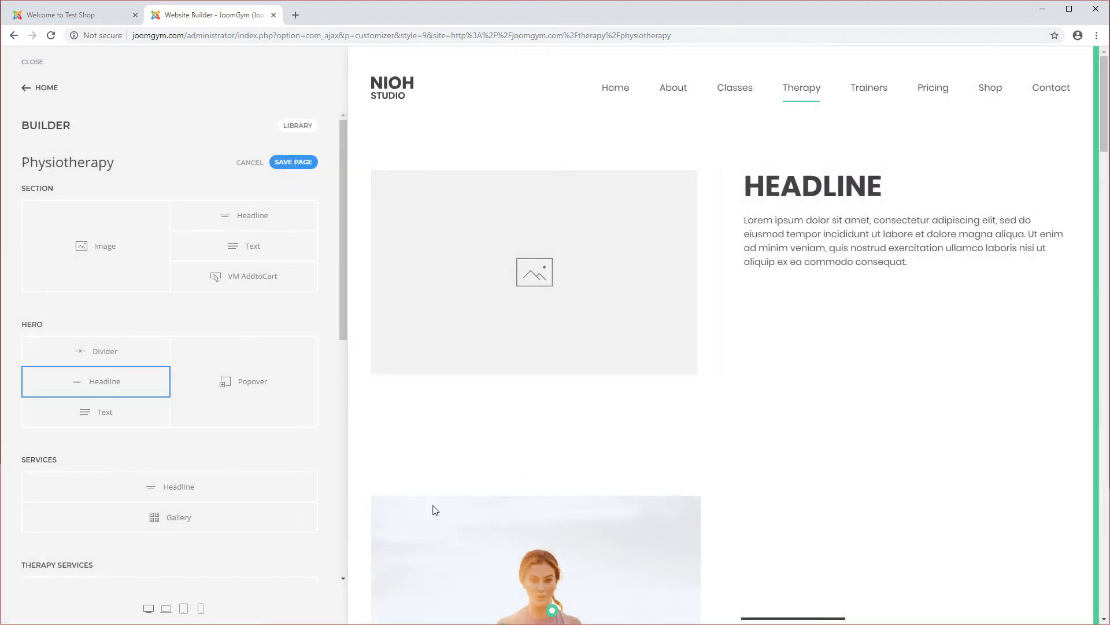
Step: Open the VM AddtoCart element settings and set its VirtueMart product to Nike Air Zoom (nike-2312)
{"action": "left_click", "coordinate": [200, 280]}
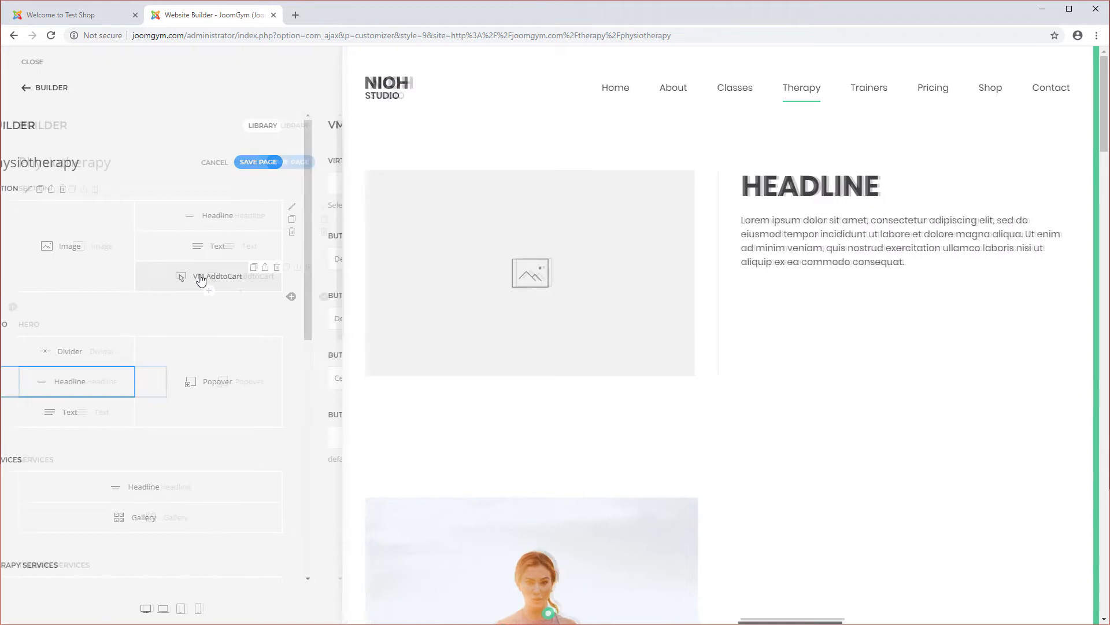
{"action": "left_click", "coordinate": [163, 184]}
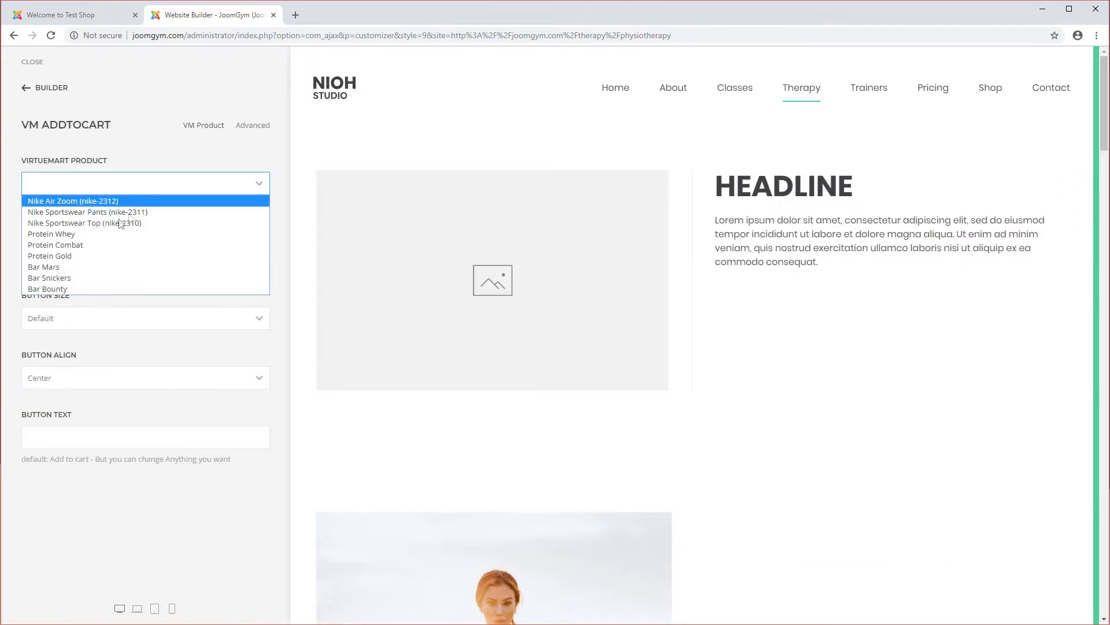
{"action": "left_click", "coordinate": [93, 204]}
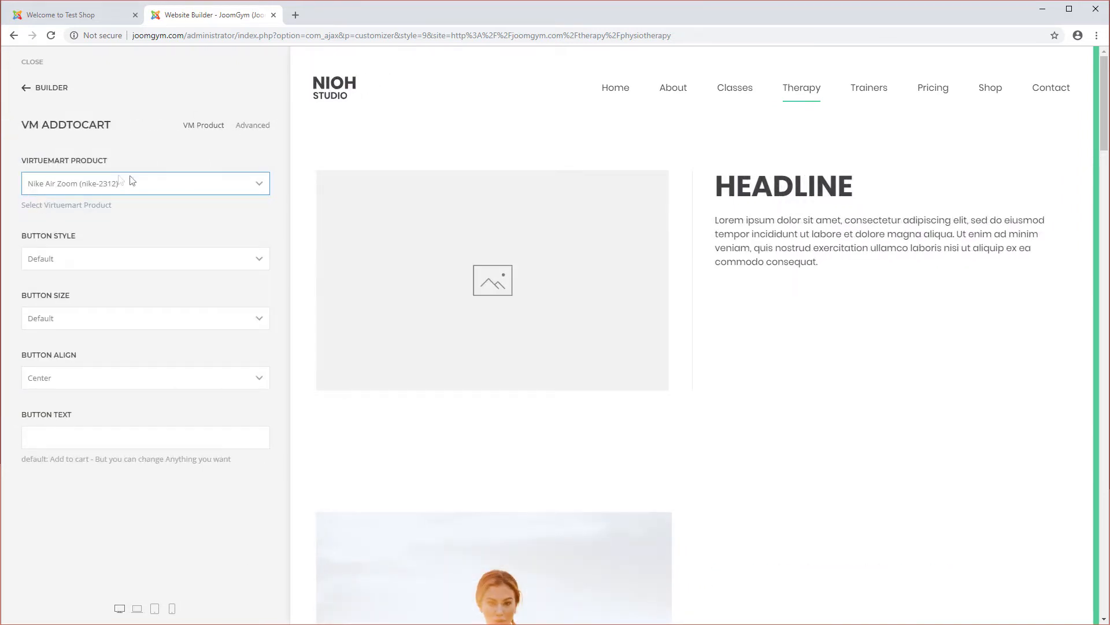
Step: Set the add-to-cart button's alignment to Left and its size to large, keeping Nike Air Zoom (nike-2312) as the product
{"action": "left_click", "coordinate": [265, 189]}
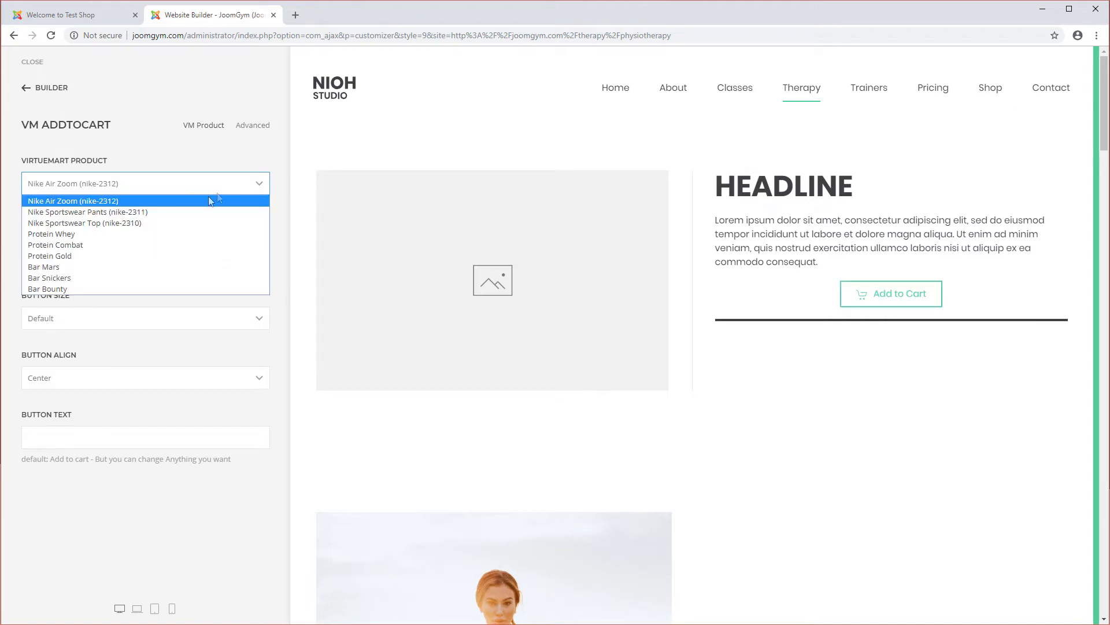
{"action": "left_click", "coordinate": [265, 190]}
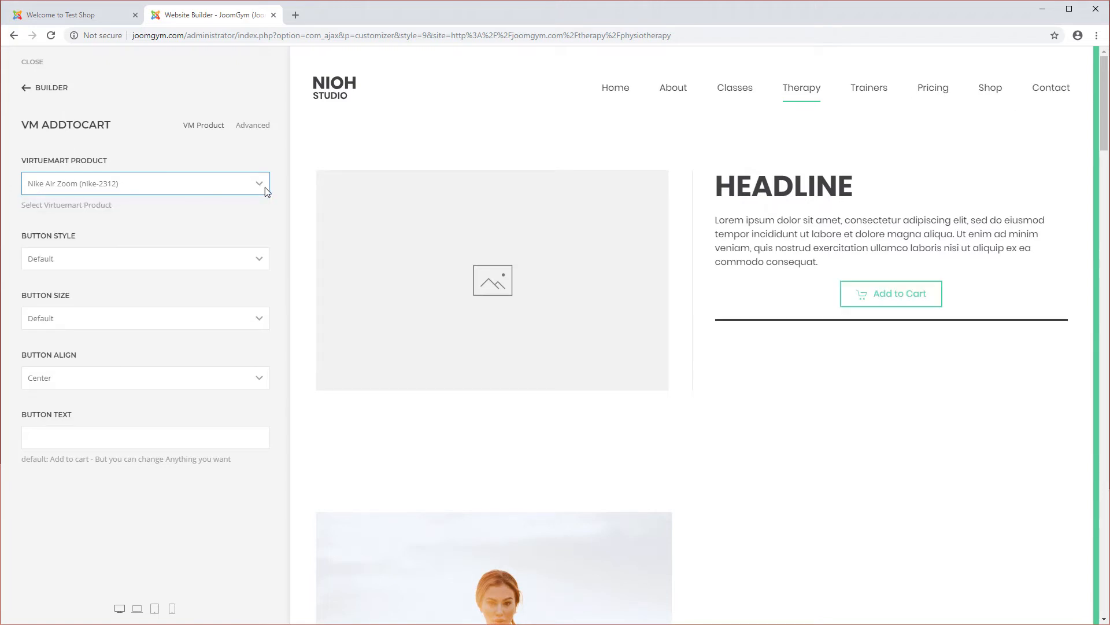
{"action": "mouse_move", "coordinate": [891, 290]}
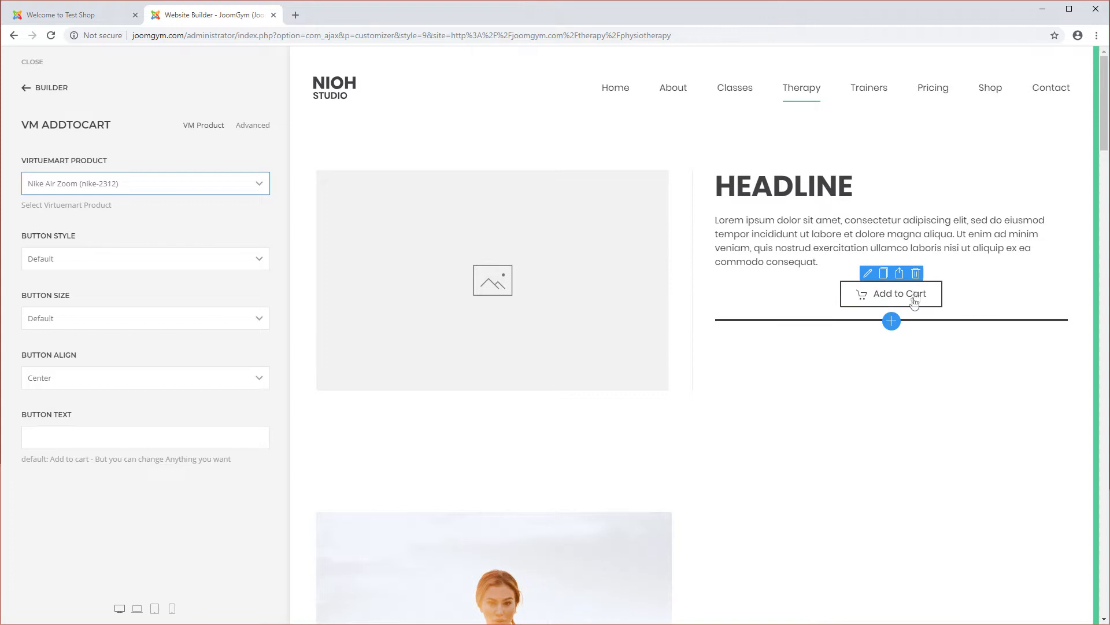
{"action": "left_click", "coordinate": [103, 378]}
{"action": "left_click", "coordinate": [76, 402]}
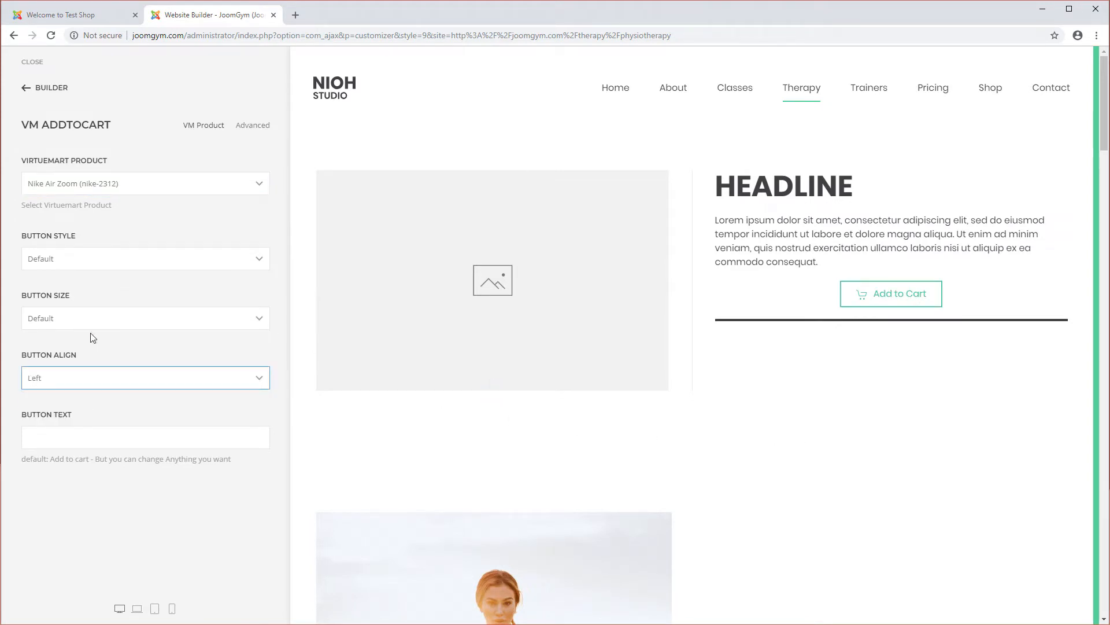
{"action": "left_click", "coordinate": [164, 322]}
{"action": "left_click", "coordinate": [122, 355]}
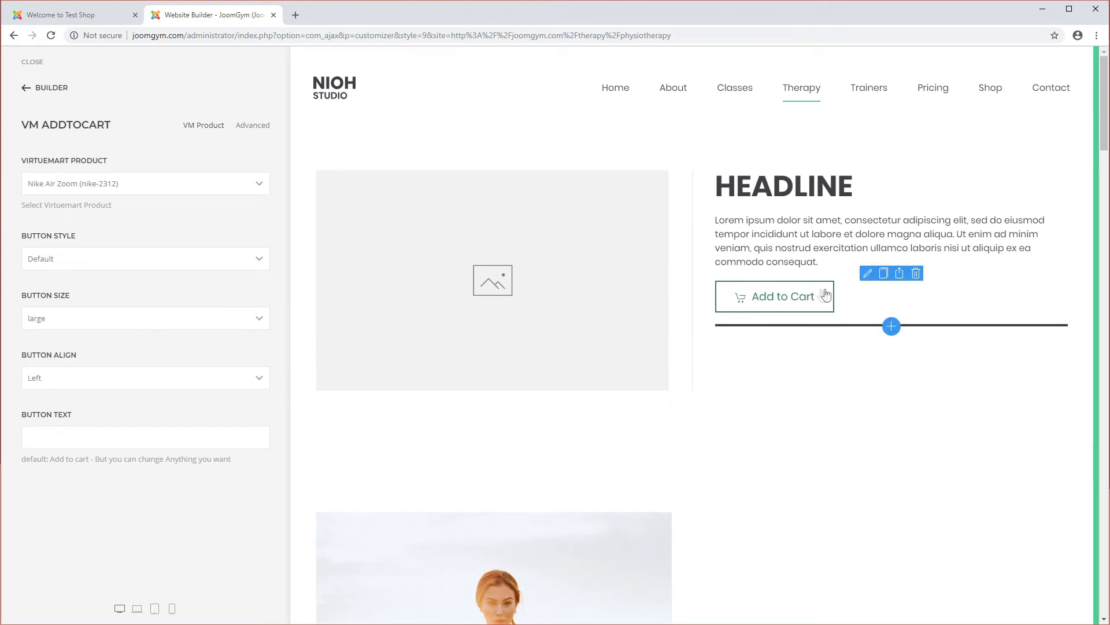
Step: Test the Add to Cart button in the preview, close the cart confirmation popup, and return to the builder
{"action": "left_click", "coordinate": [785, 301]}
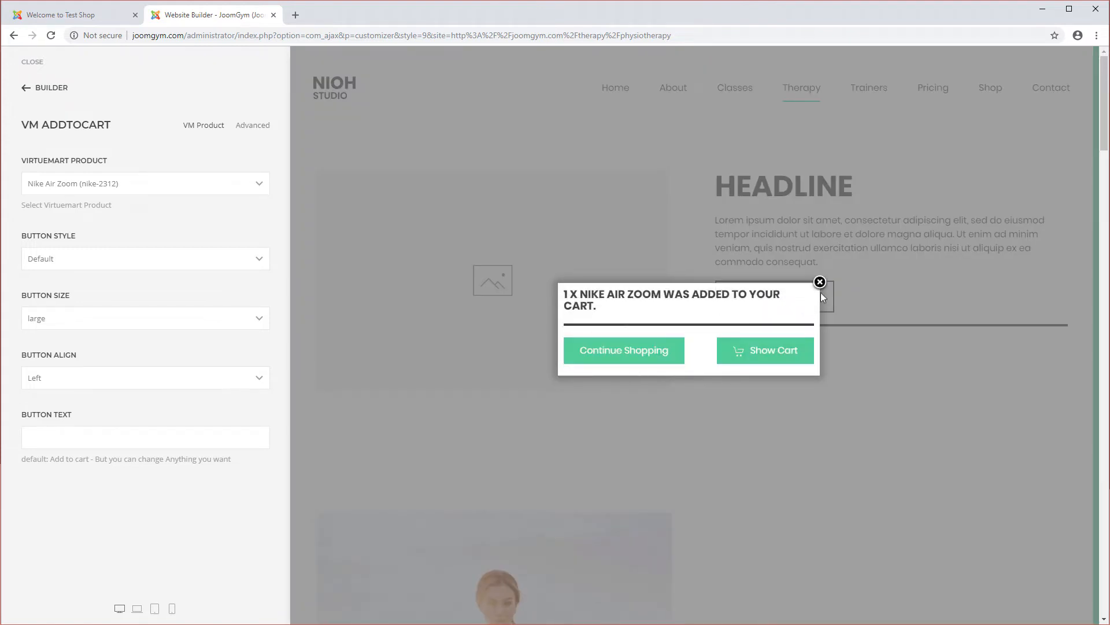
{"action": "left_click", "coordinate": [821, 287]}
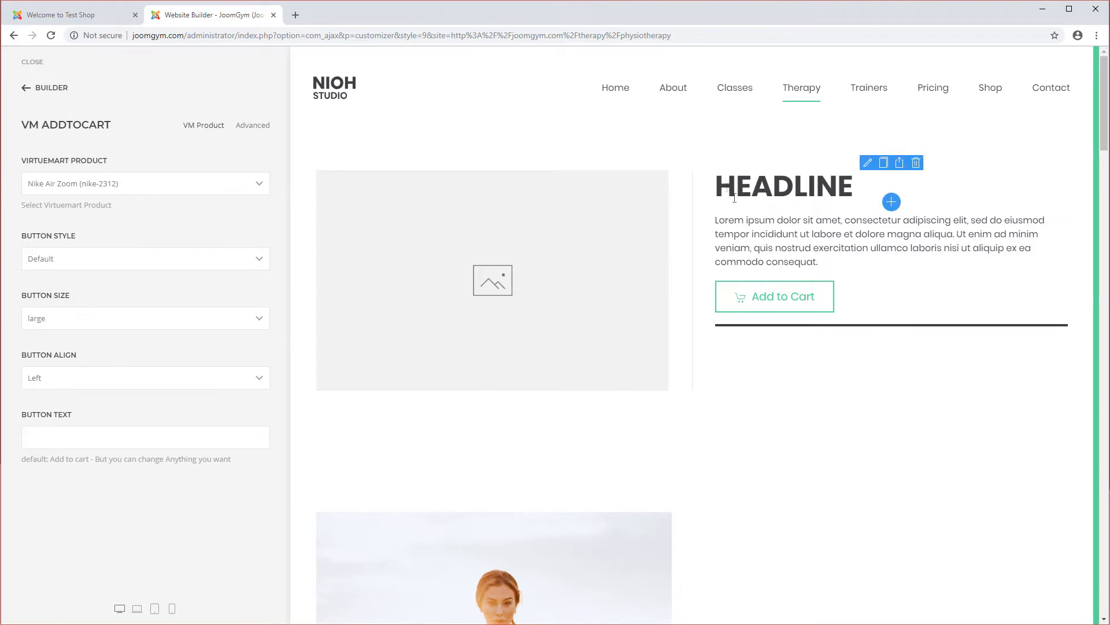
{"action": "left_click", "coordinate": [28, 88]}
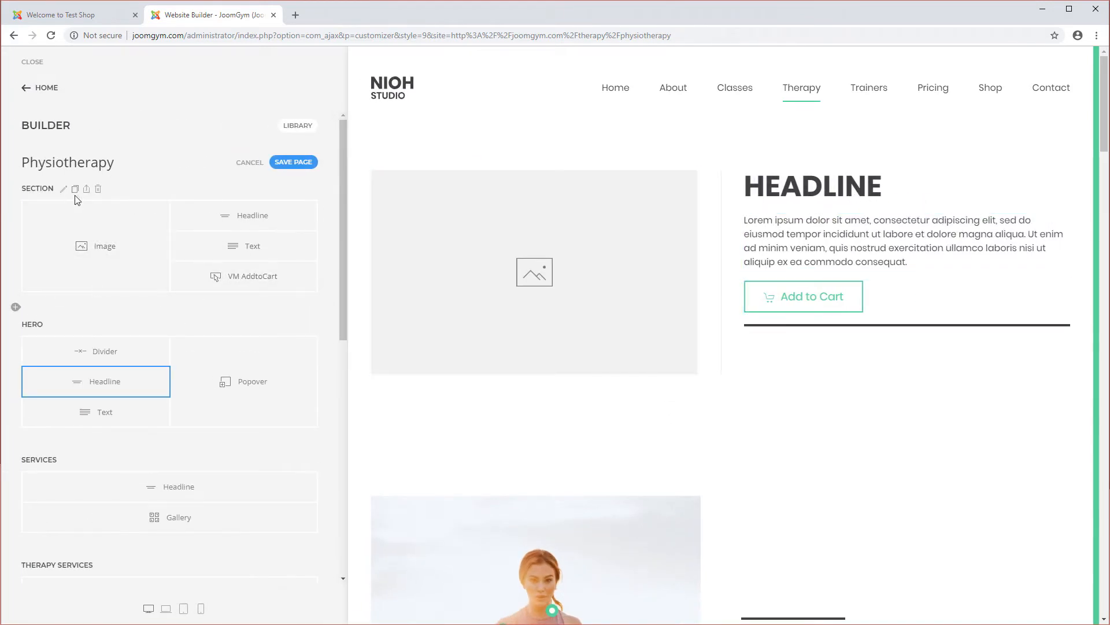
Step: Duplicate the section and swap its columns so the headline, text and add-to-cart element sit left of the image
{"action": "left_click", "coordinate": [75, 189]}
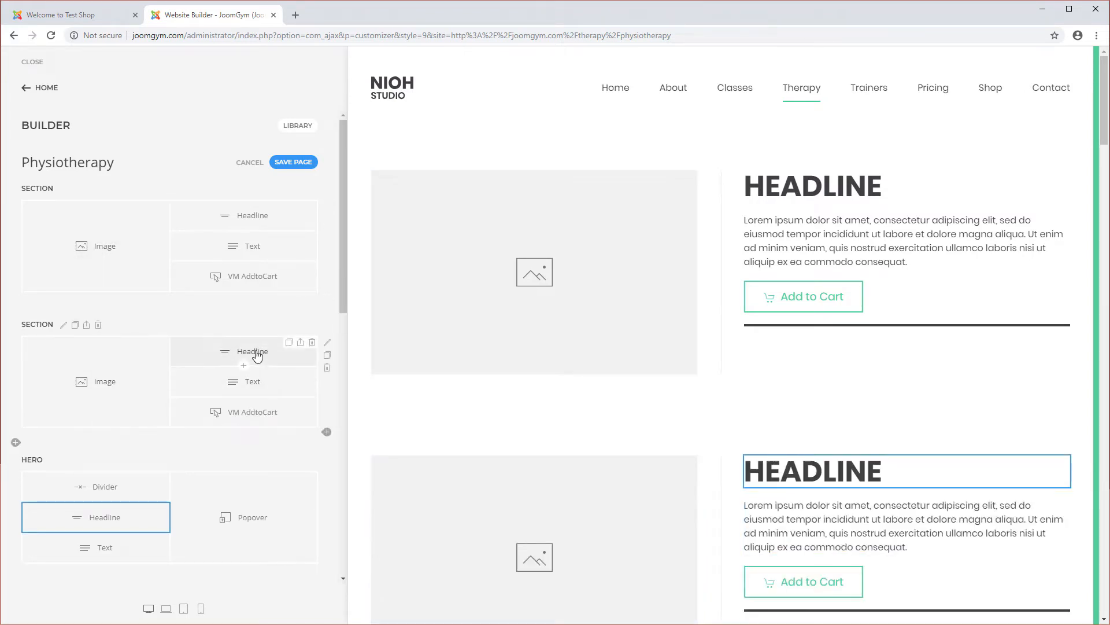
{"action": "mouse_move", "coordinate": [241, 362]}
{"action": "left_mouse_down"}
{"action": "mouse_move", "coordinate": [109, 354]}
{"action": "mouse_move", "coordinate": [253, 349]}
{"action": "left_mouse_up"}
{"action": "left_click_drag", "start_coordinate": [164, 393], "coordinate": [42, 388]}
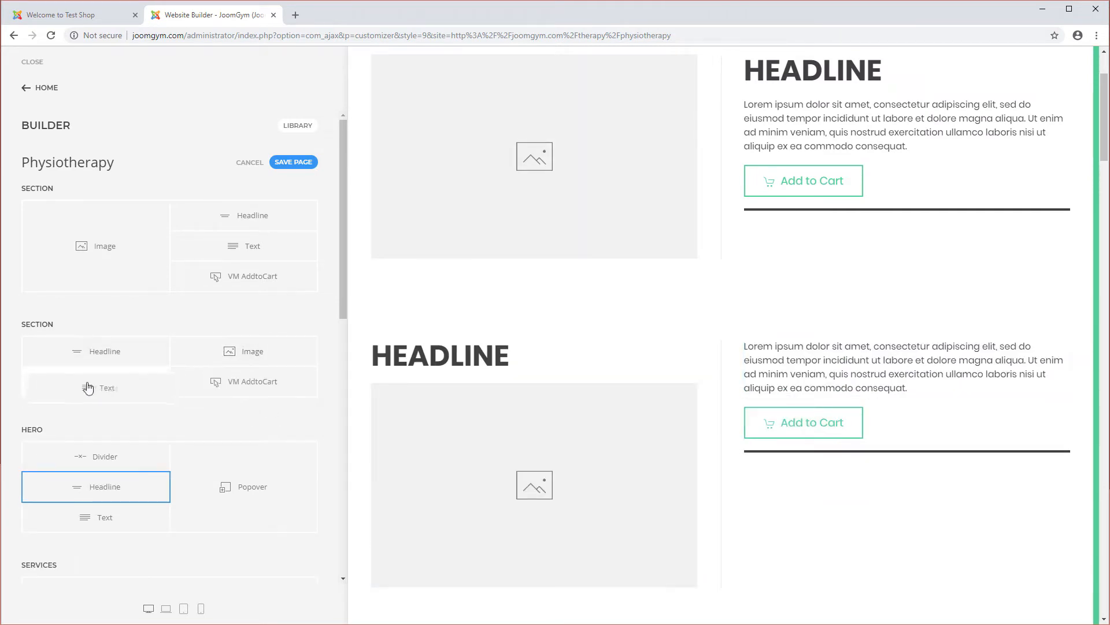
{"action": "left_click_drag", "start_coordinate": [285, 384], "coordinate": [124, 419]}
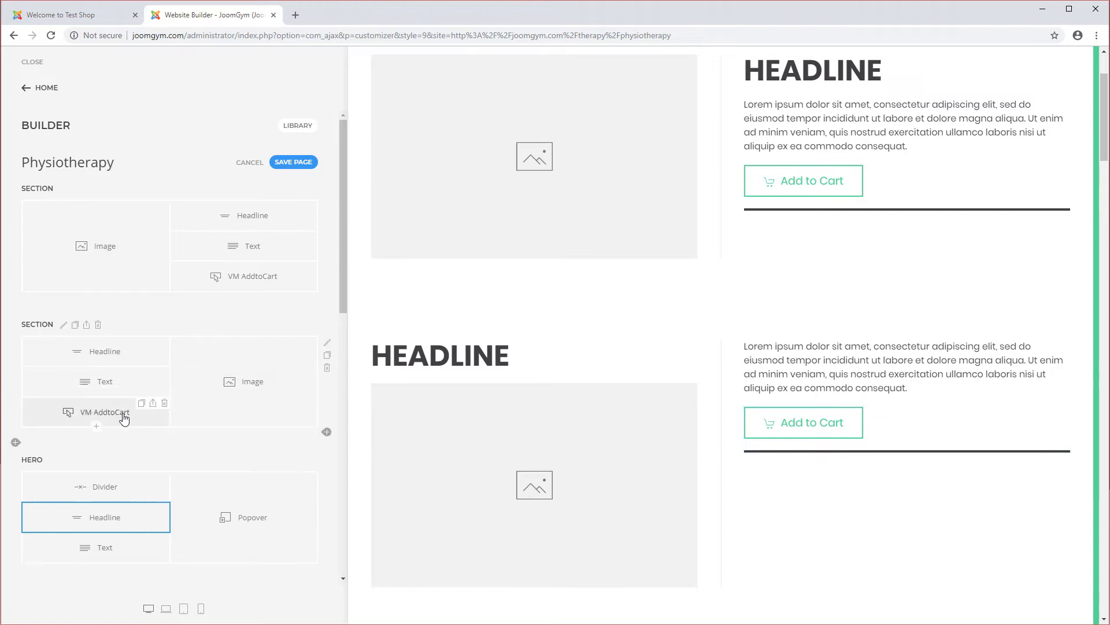
Step: Set the duplicated section's VM AddtoCart product to Nike Sportswear Top (nike-2310)
{"action": "left_click", "coordinate": [122, 420]}
{"action": "left_click", "coordinate": [209, 185]}
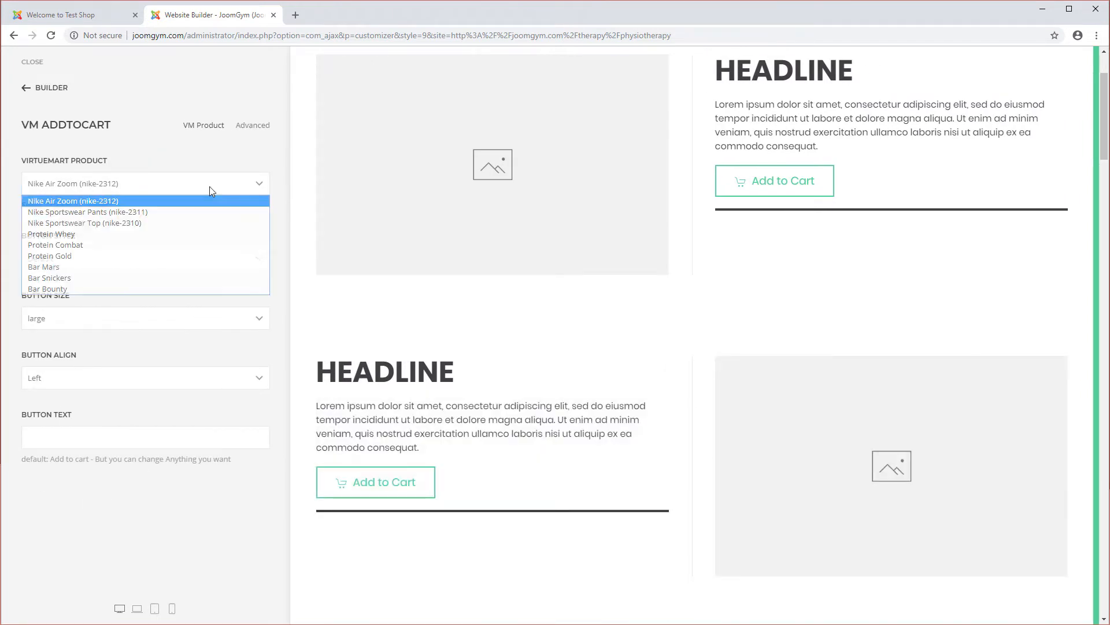
{"action": "left_click", "coordinate": [120, 222]}
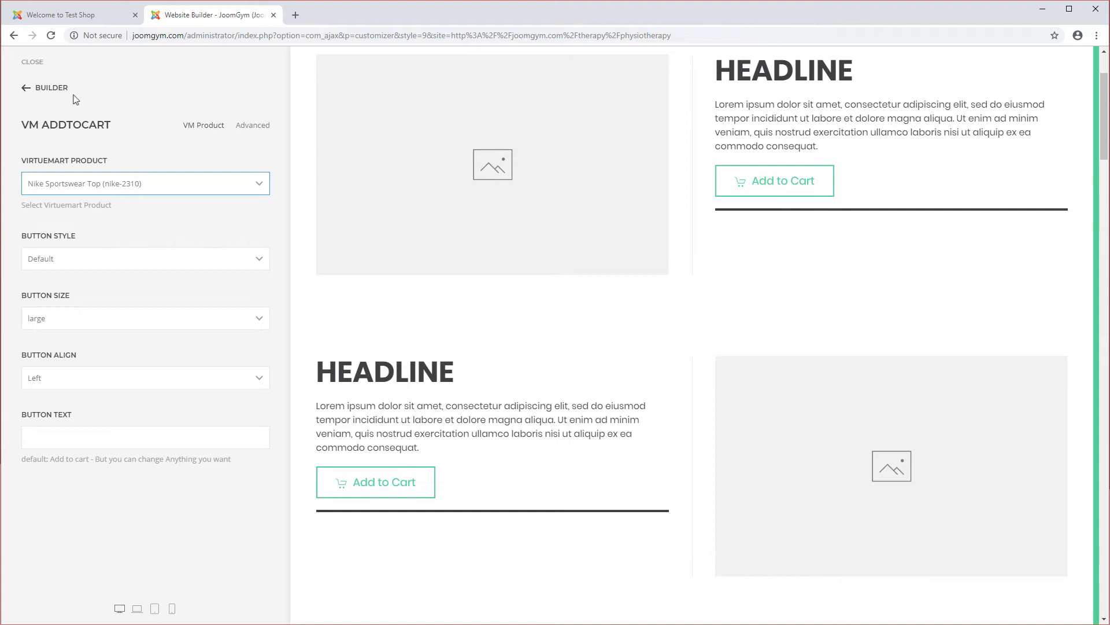
{"action": "left_click", "coordinate": [52, 88]}
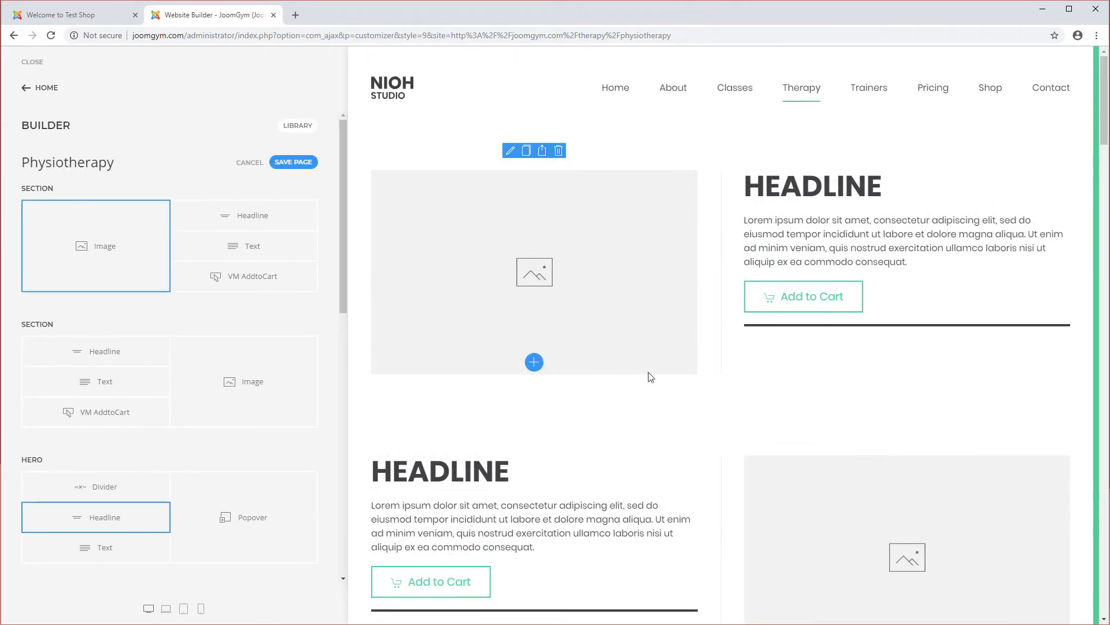
Step: Add a new section below the duplicated one and insert a VM Product Grid element into it
{"action": "scroll", "coordinate": [806, 456], "scroll_direction": "down", "scroll_amount": 3}
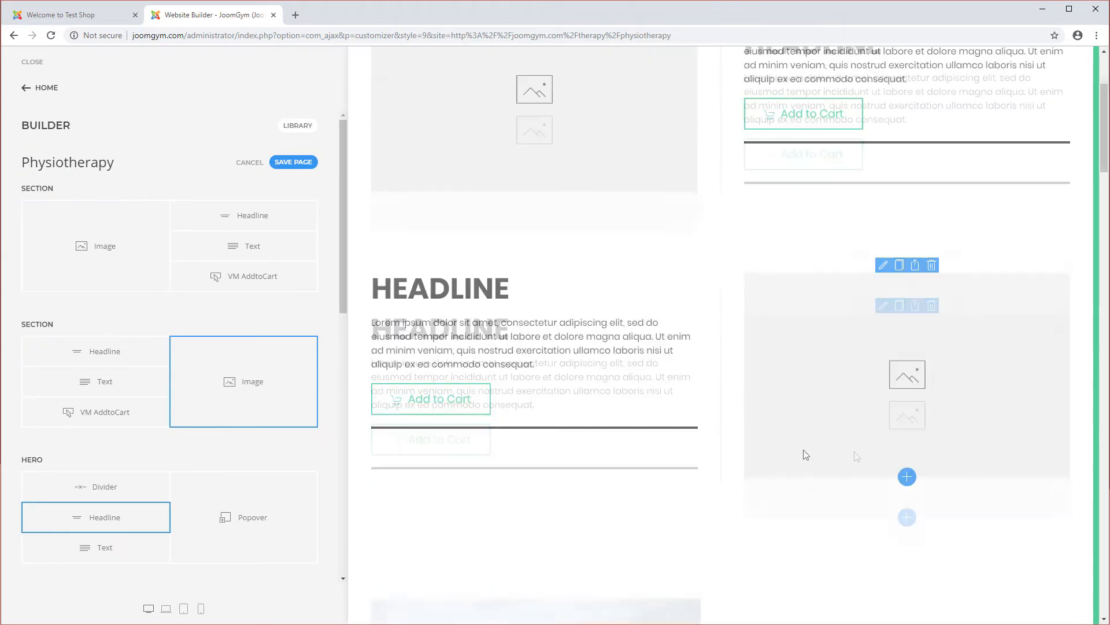
{"action": "scroll", "coordinate": [578, 350], "scroll_direction": "up", "scroll_amount": 4}
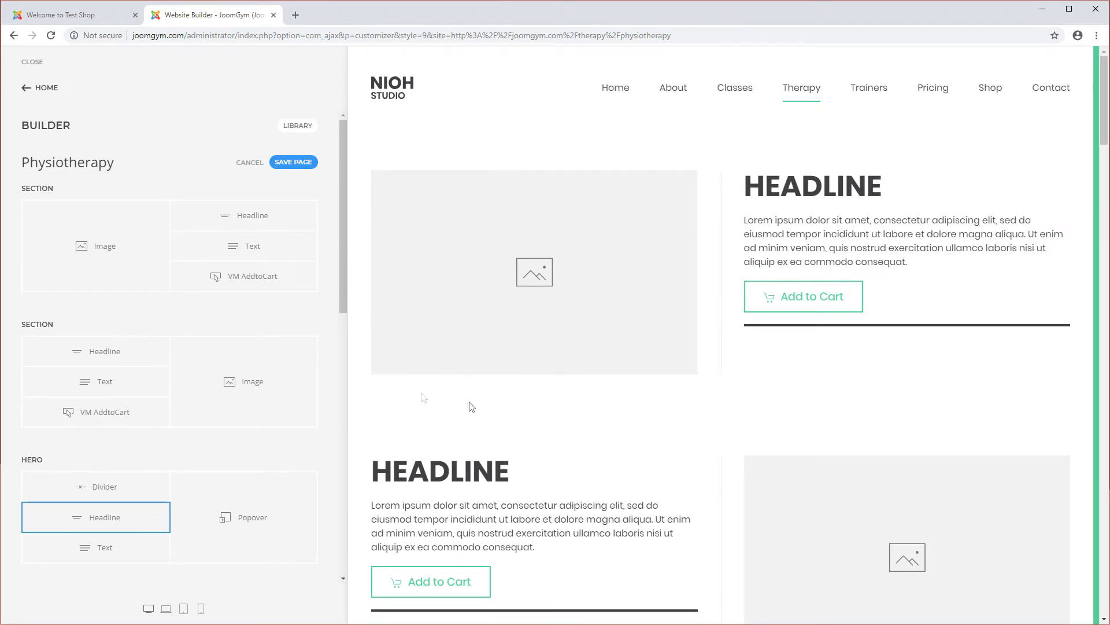
{"action": "scroll", "coordinate": [472, 406], "scroll_direction": "down", "scroll_amount": 2}
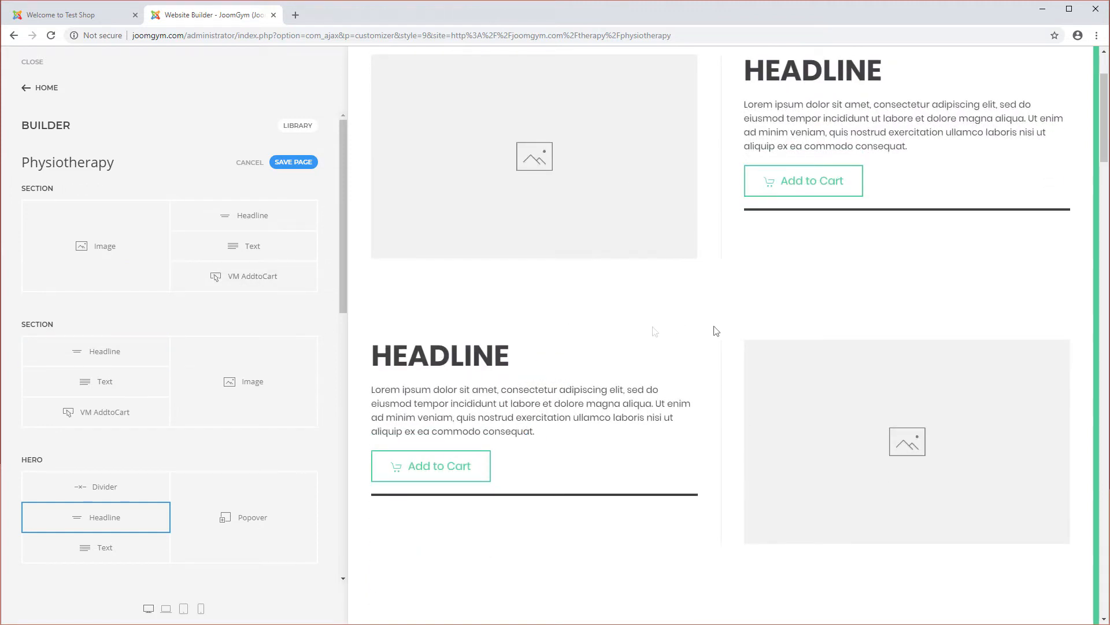
{"action": "scroll", "coordinate": [716, 331], "scroll_direction": "down", "scroll_amount": 3}
{"action": "left_click", "coordinate": [16, 443]}
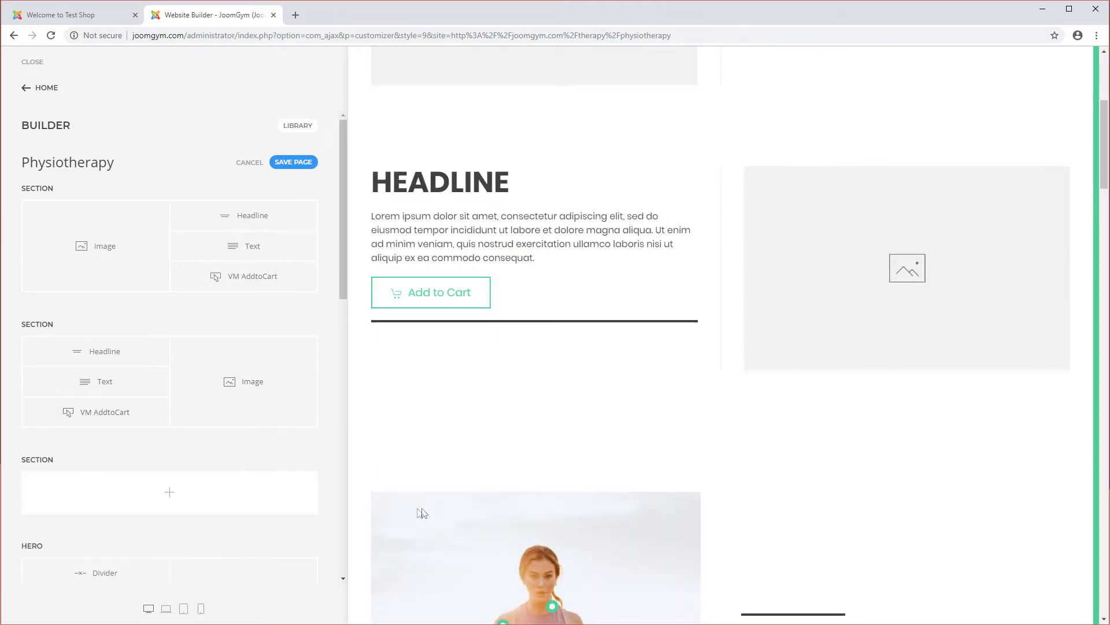
{"action": "left_click", "coordinate": [255, 504]}
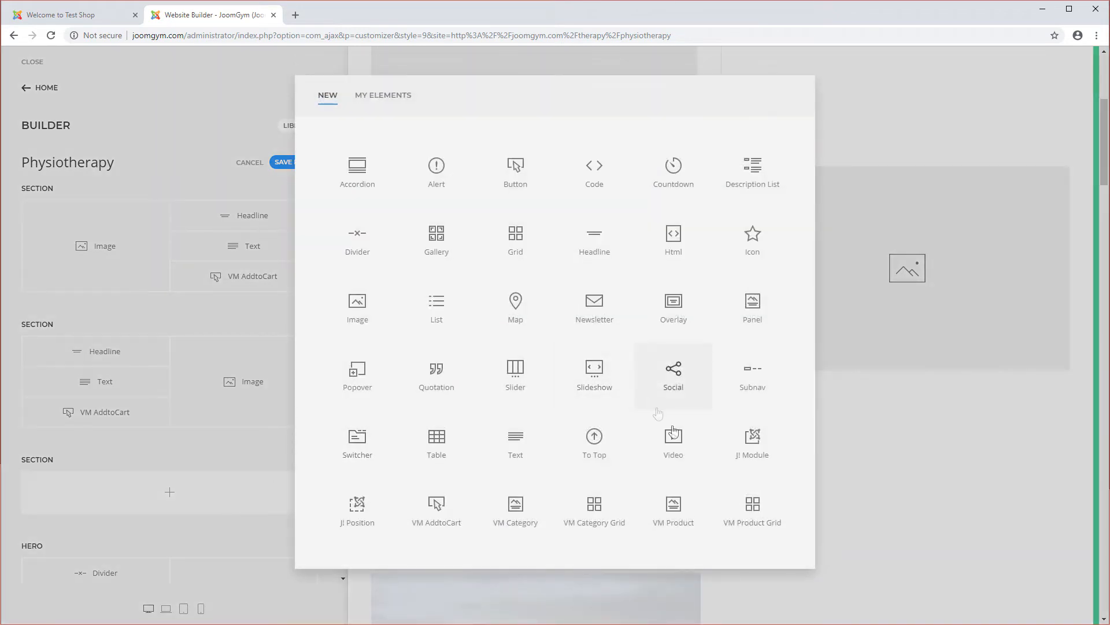
{"action": "left_click", "coordinate": [753, 509]}
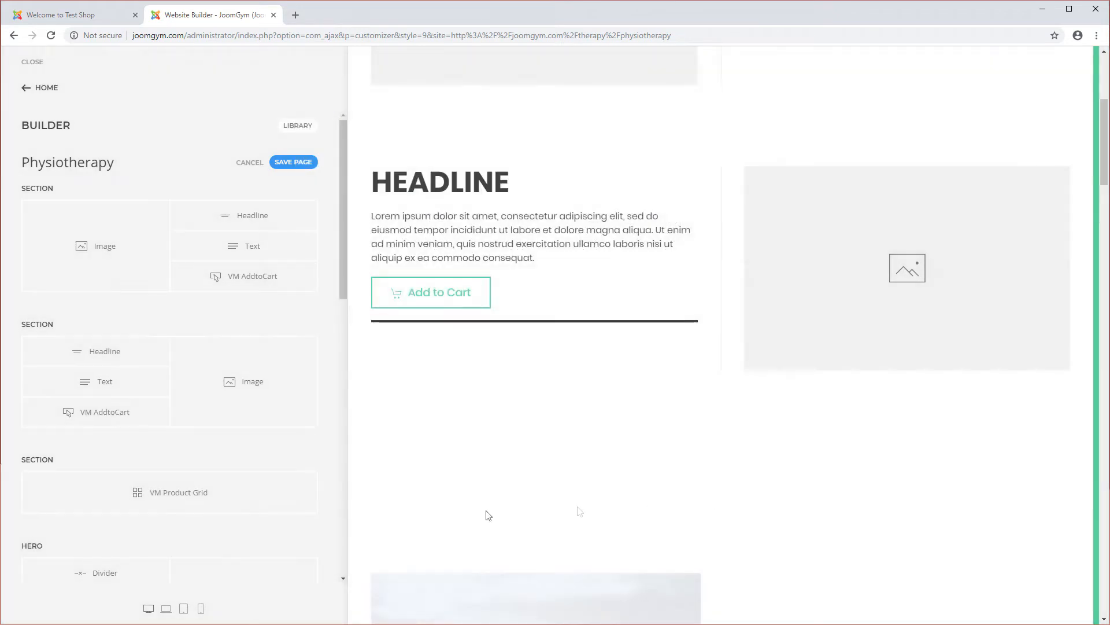
Step: Open the product grid and add a product item for Nike Air Zoom (nike-2312)
{"action": "left_click", "coordinate": [215, 496]}
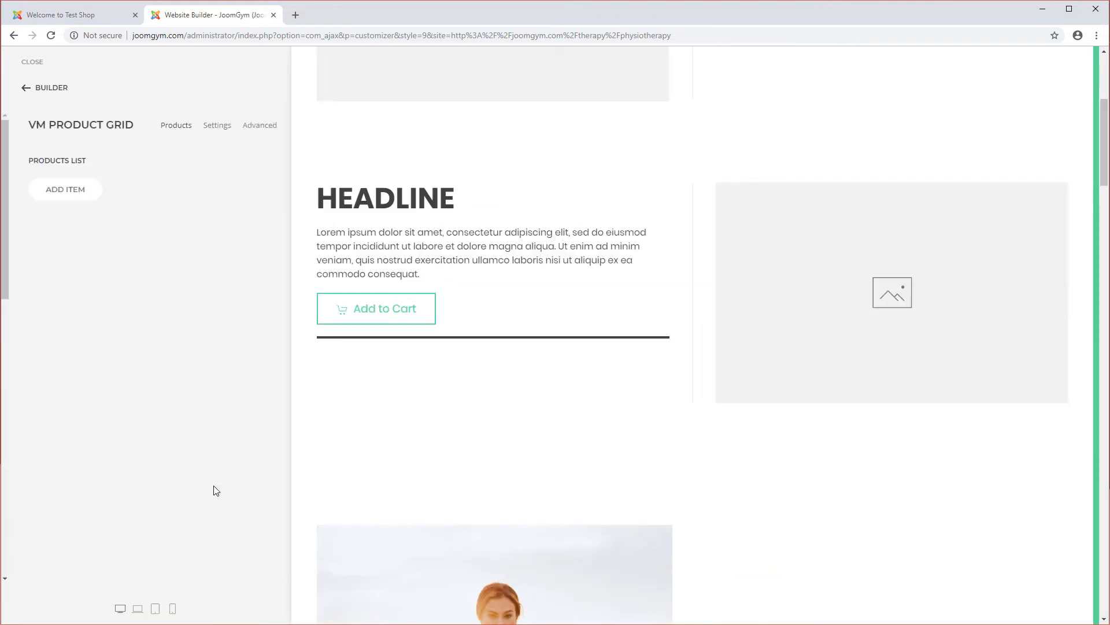
{"action": "left_click", "coordinate": [67, 194]}
{"action": "left_click", "coordinate": [168, 180]}
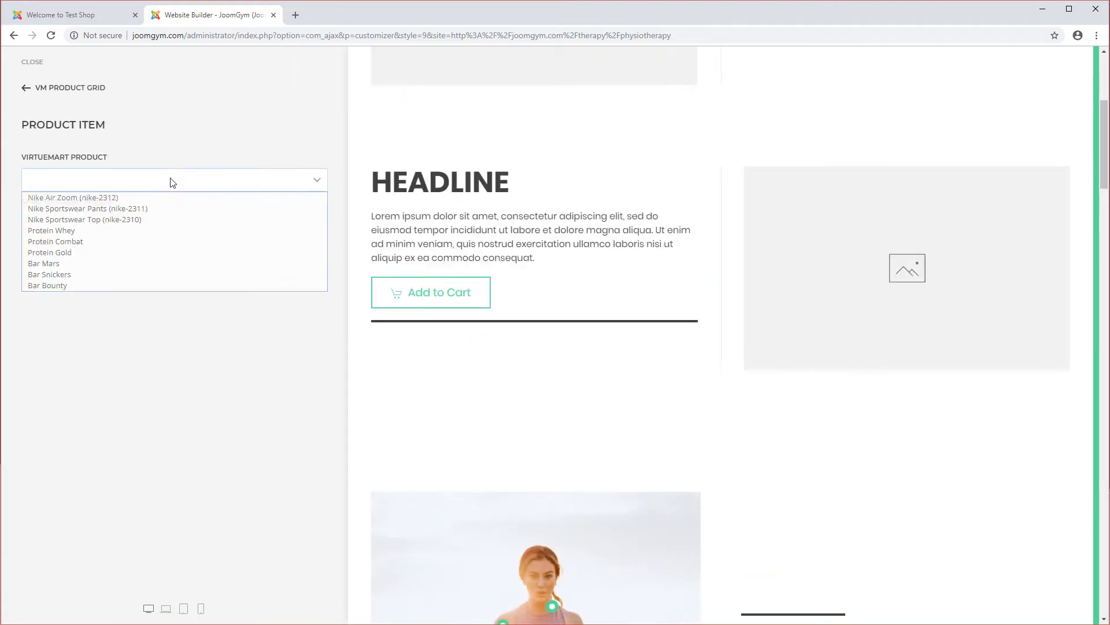
{"action": "left_click", "coordinate": [143, 196]}
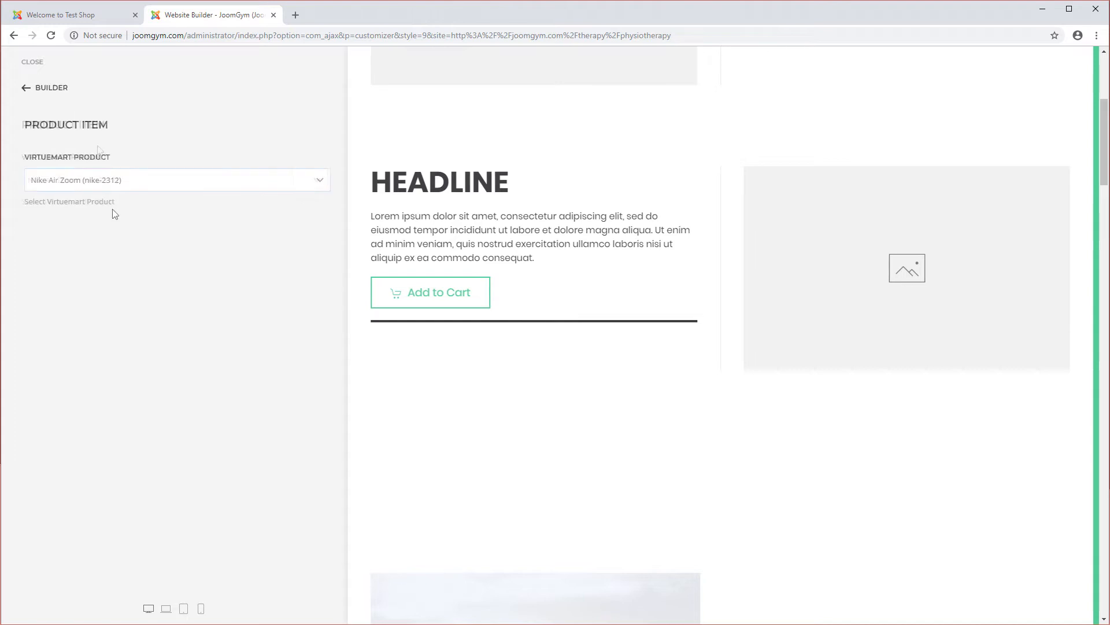
Step: Add a second product item for Nike Sportswear Pants (nike-2311) to the grid
{"action": "left_click", "coordinate": [68, 220]}
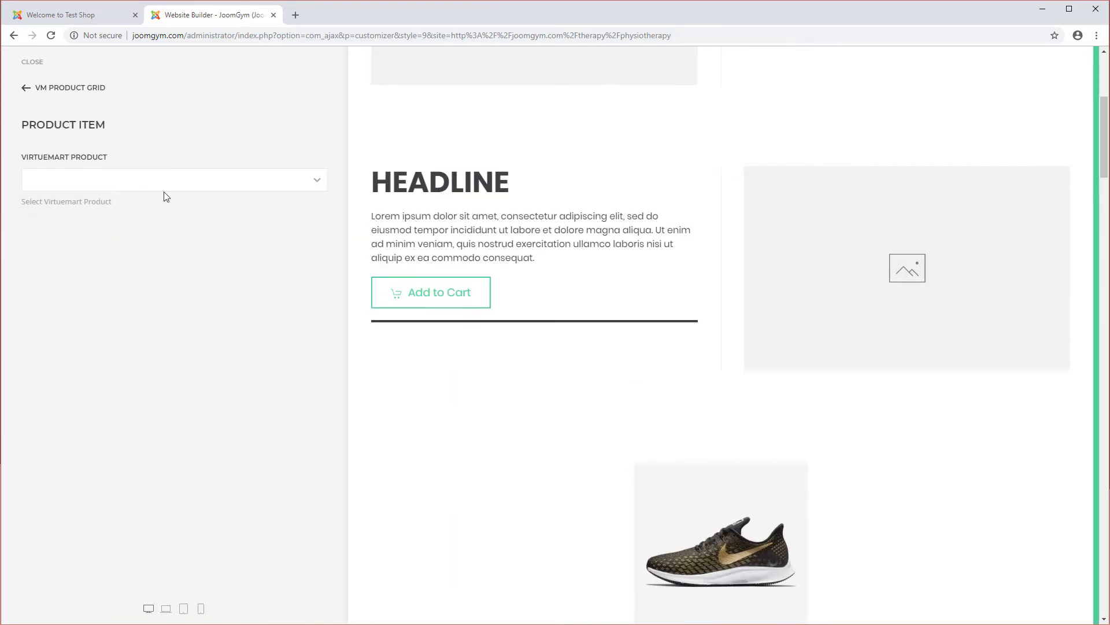
{"action": "left_click", "coordinate": [166, 185]}
{"action": "left_click", "coordinate": [104, 208]}
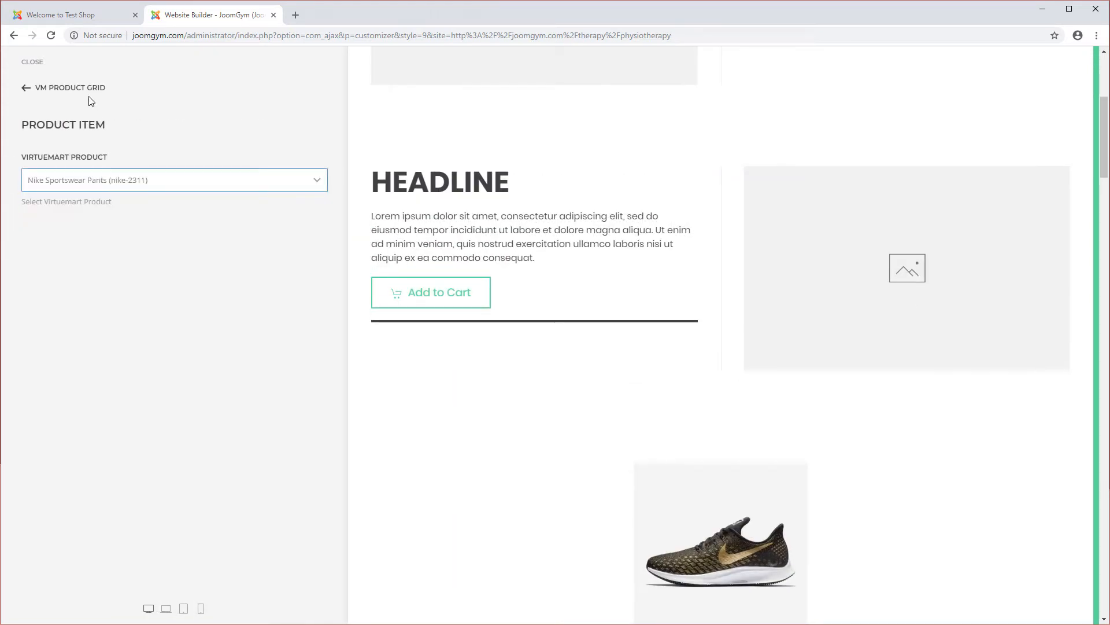
{"action": "left_click", "coordinate": [92, 89]}
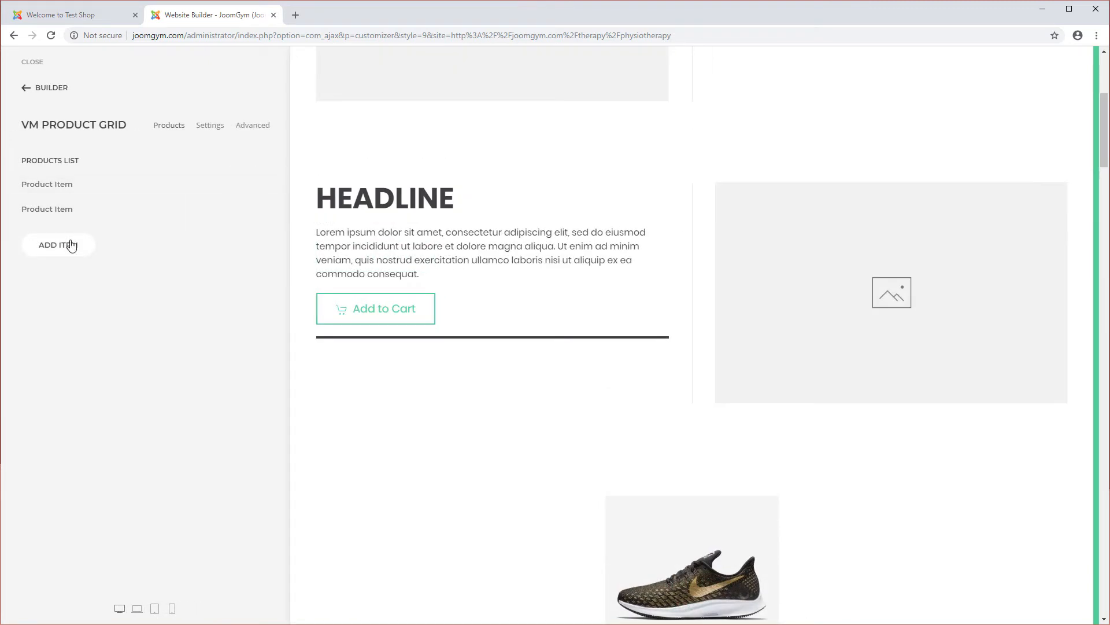
Step: Add a third product item for Nike Sportswear Top (nike-2310) to the grid
{"action": "left_click", "coordinate": [70, 243]}
{"action": "left_click", "coordinate": [161, 179]}
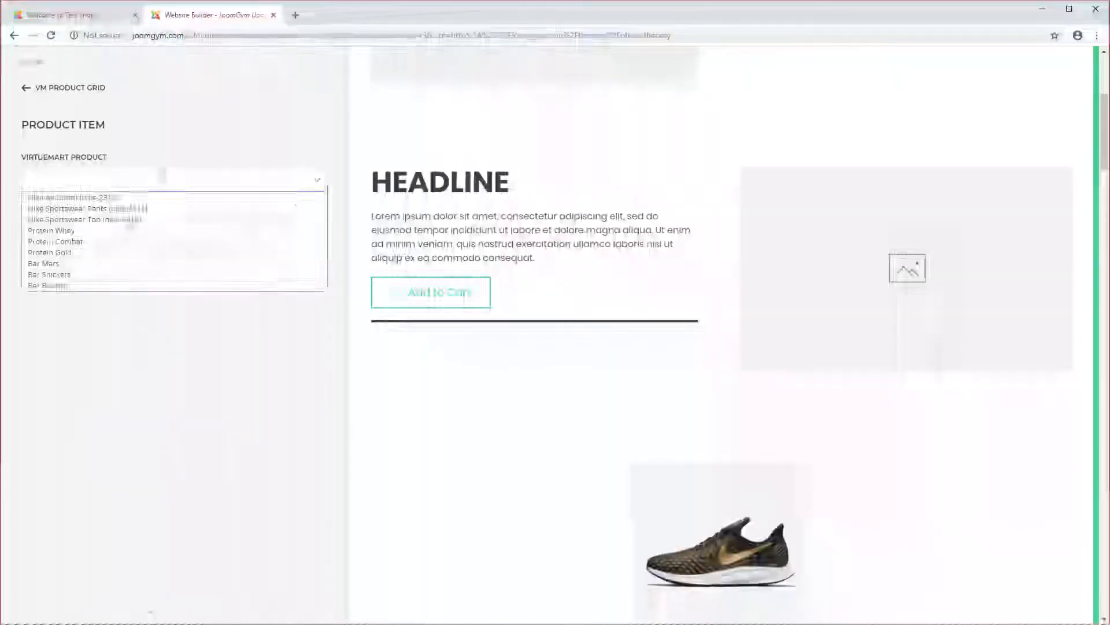
{"action": "left_click", "coordinate": [124, 219]}
{"action": "left_click", "coordinate": [85, 90]}
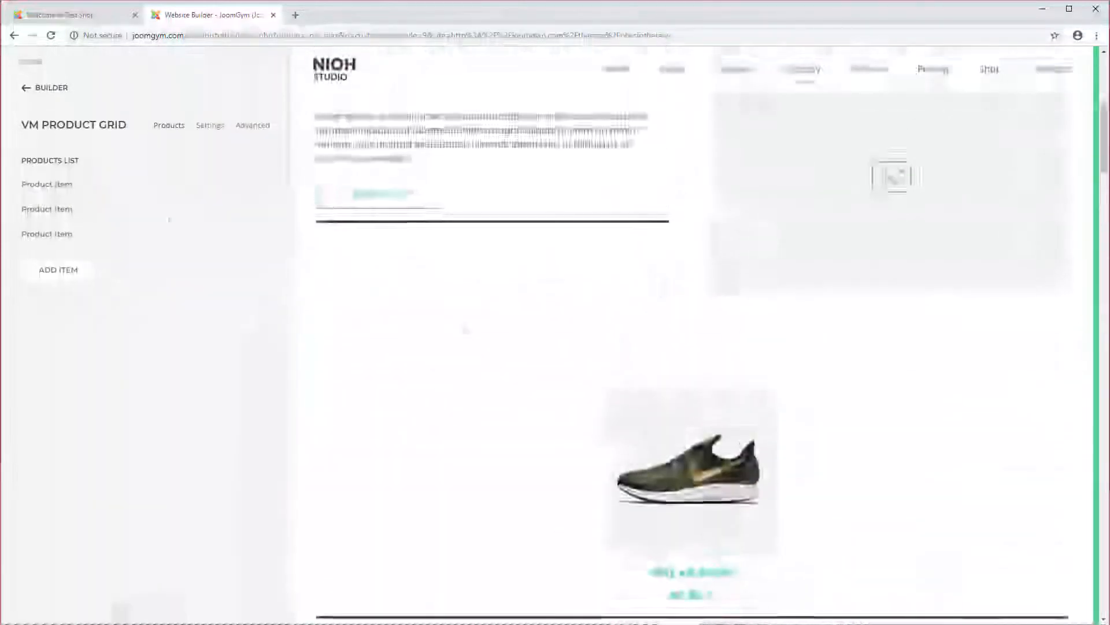
Step: Set the product grid to 3 desktop columns, 3 tablet columns and 2 mobile columns
{"action": "left_click", "coordinate": [209, 126]}
{"action": "left_click", "coordinate": [154, 308]}
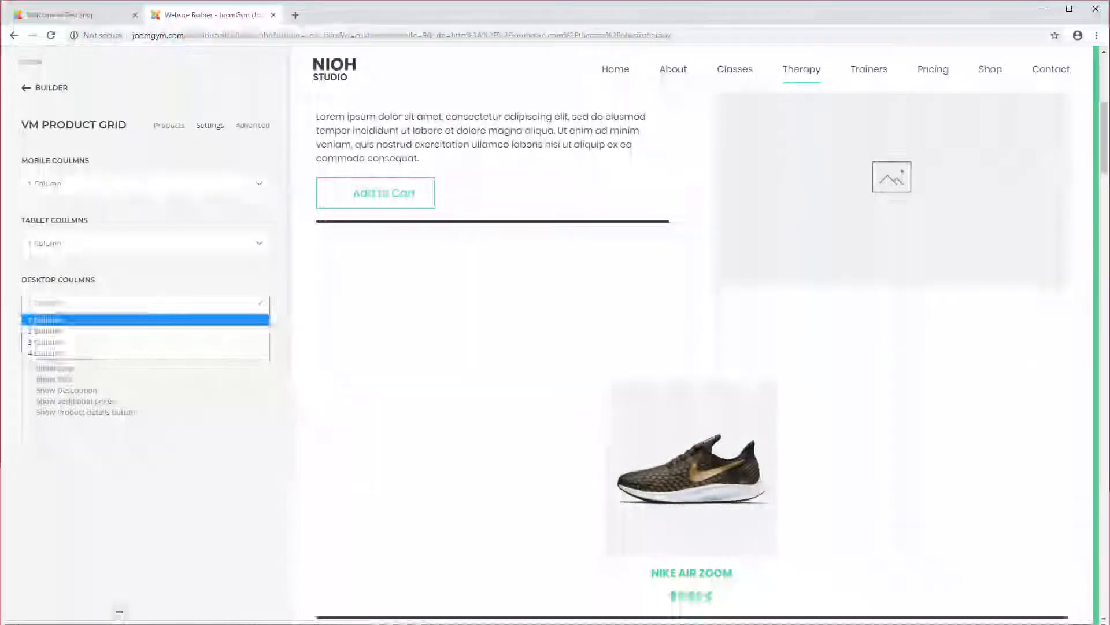
{"action": "left_click", "coordinate": [116, 345]}
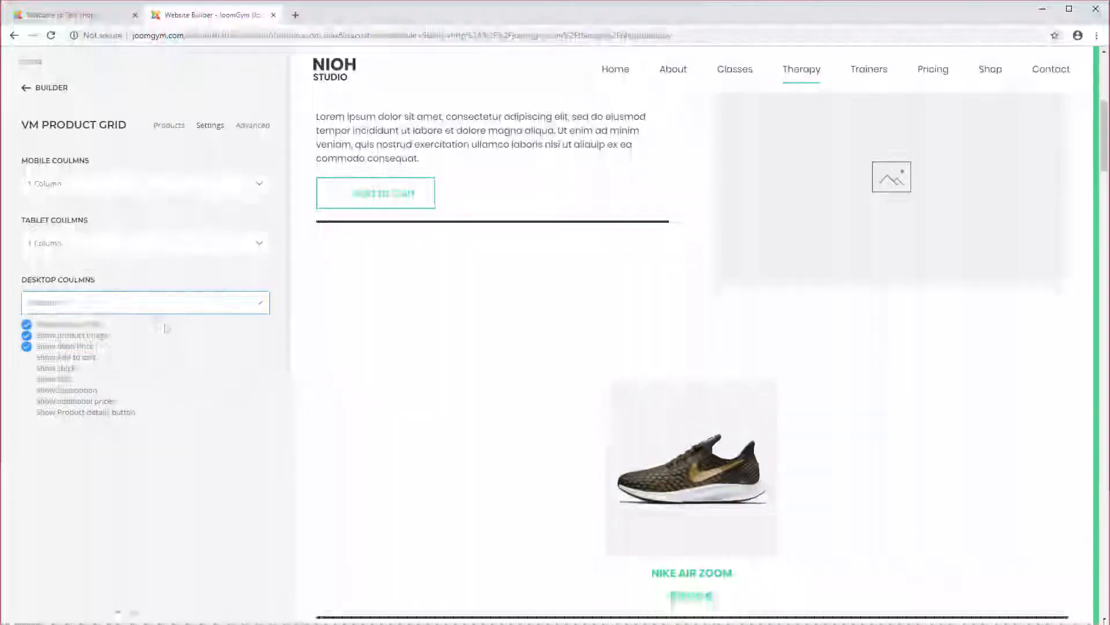
{"action": "left_click", "coordinate": [127, 243]}
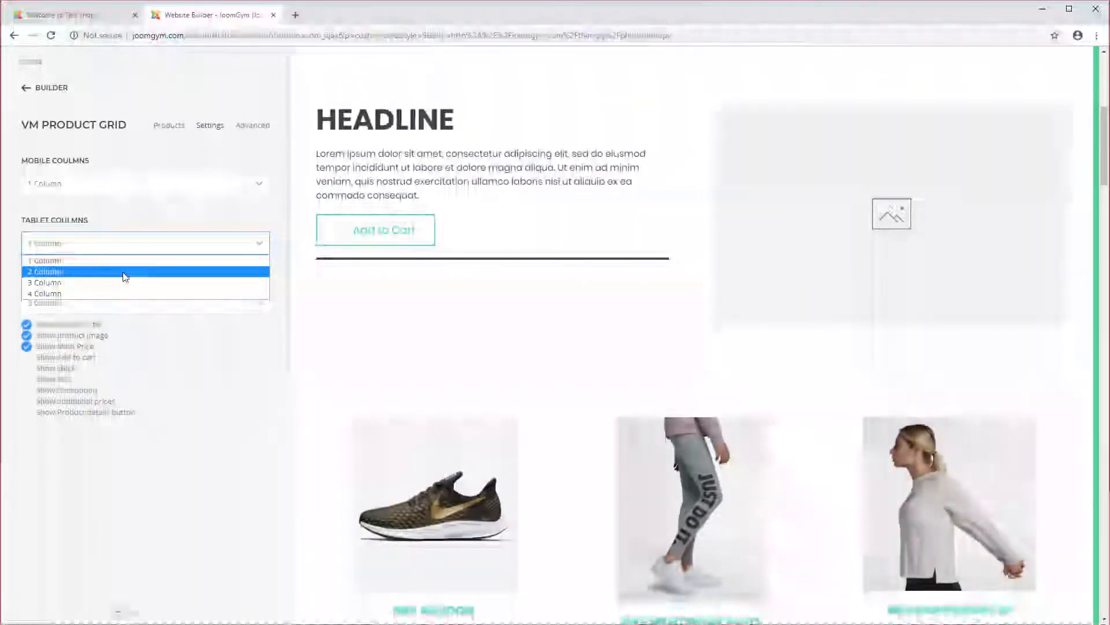
{"action": "left_click", "coordinate": [115, 288]}
{"action": "left_click", "coordinate": [105, 184]}
{"action": "left_click", "coordinate": [104, 214]}
Step: Enable the SKU and description display options for the product grid
{"action": "scroll", "coordinate": [322, 354], "scroll_direction": "down", "scroll_amount": 2}
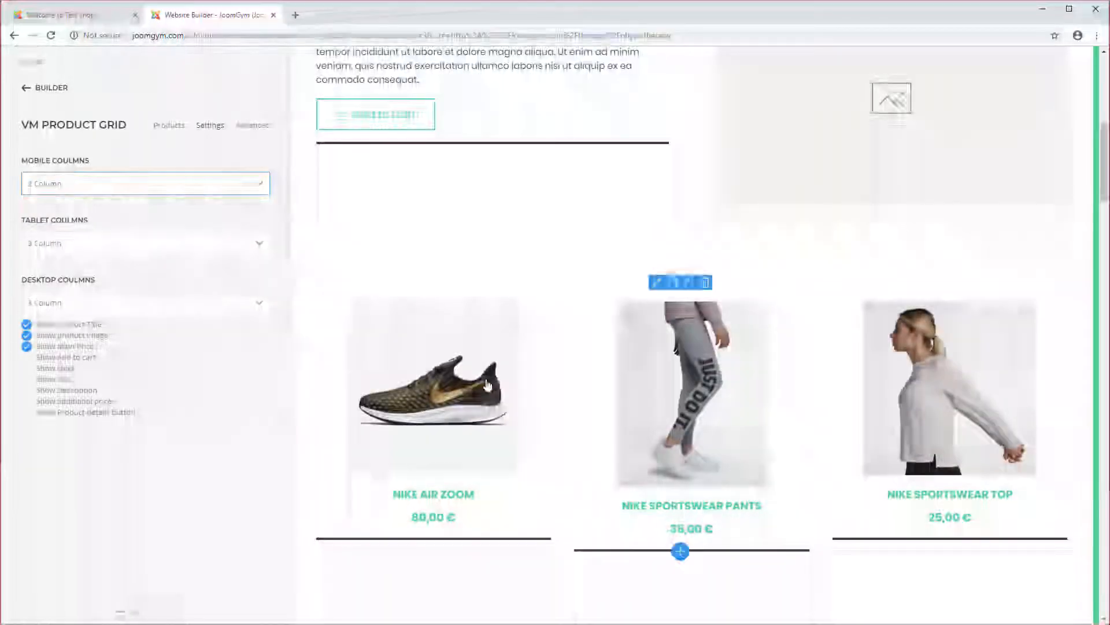
{"action": "scroll", "coordinate": [691, 346], "scroll_direction": "down", "scroll_amount": 2}
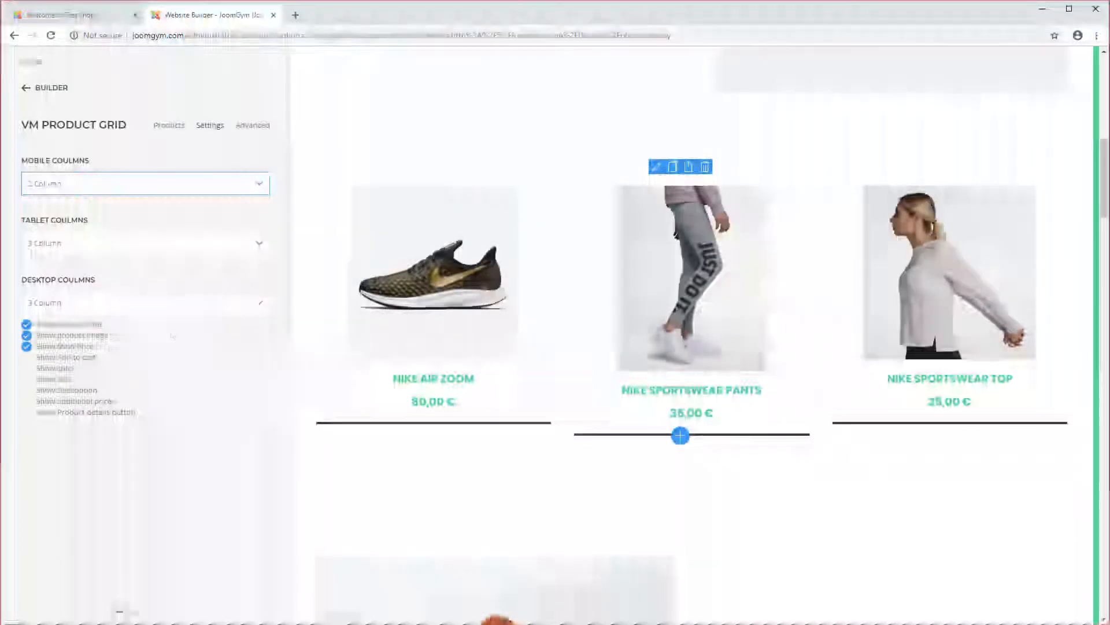
{"action": "left_click", "coordinate": [27, 380]}
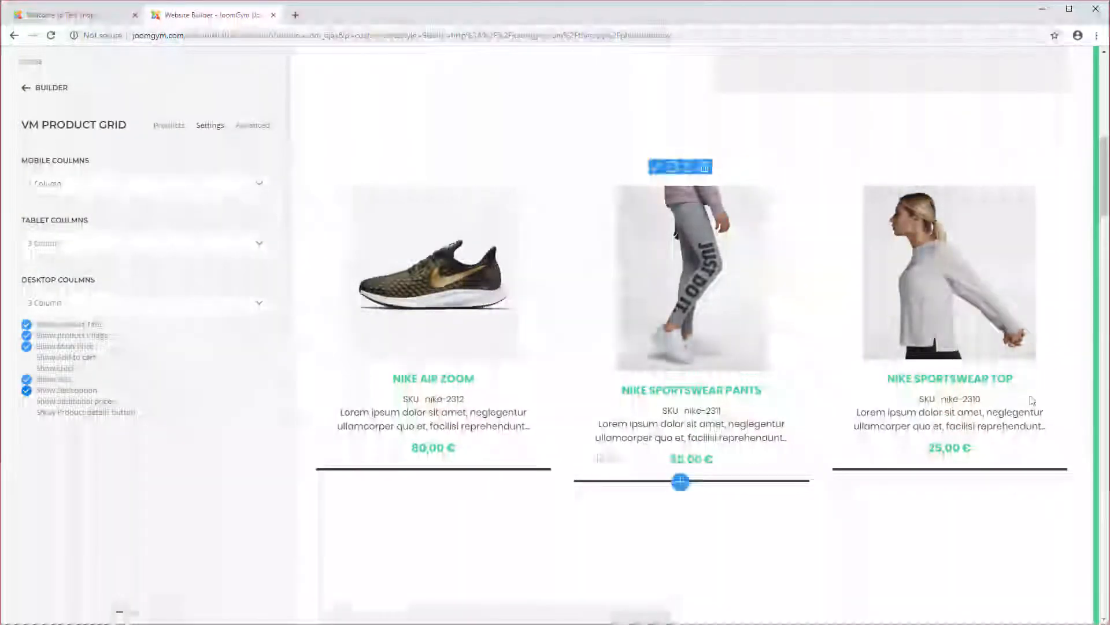
{"action": "scroll", "coordinate": [600, 457], "scroll_direction": "down", "scroll_amount": 2}
{"action": "scroll", "coordinate": [599, 404], "scroll_direction": "up", "scroll_amount": 3}
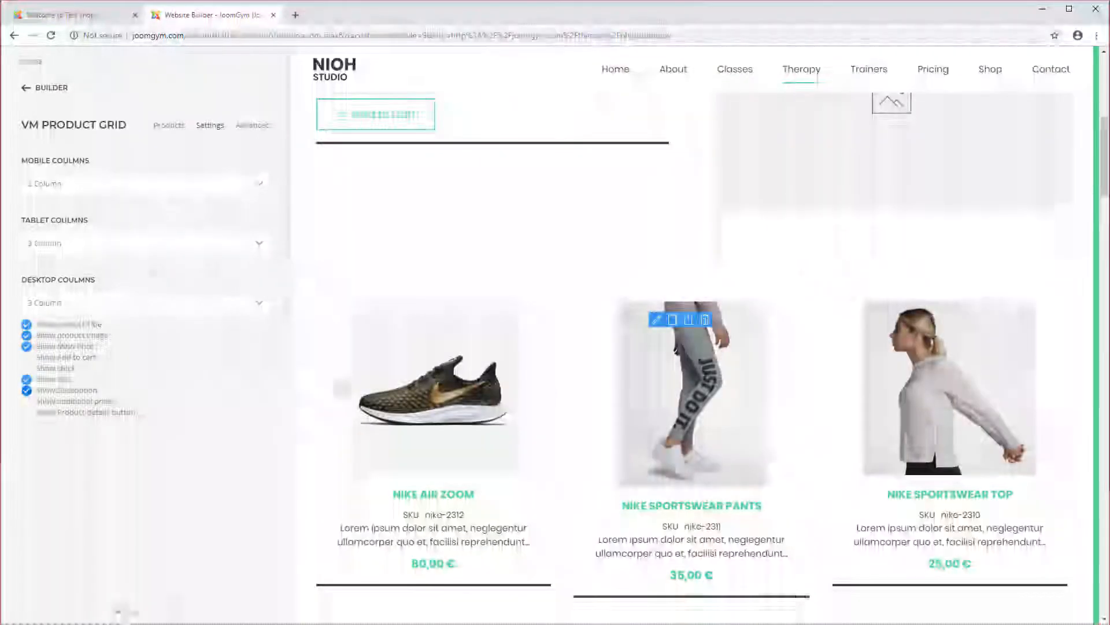
{"action": "left_click", "coordinate": [55, 91]}
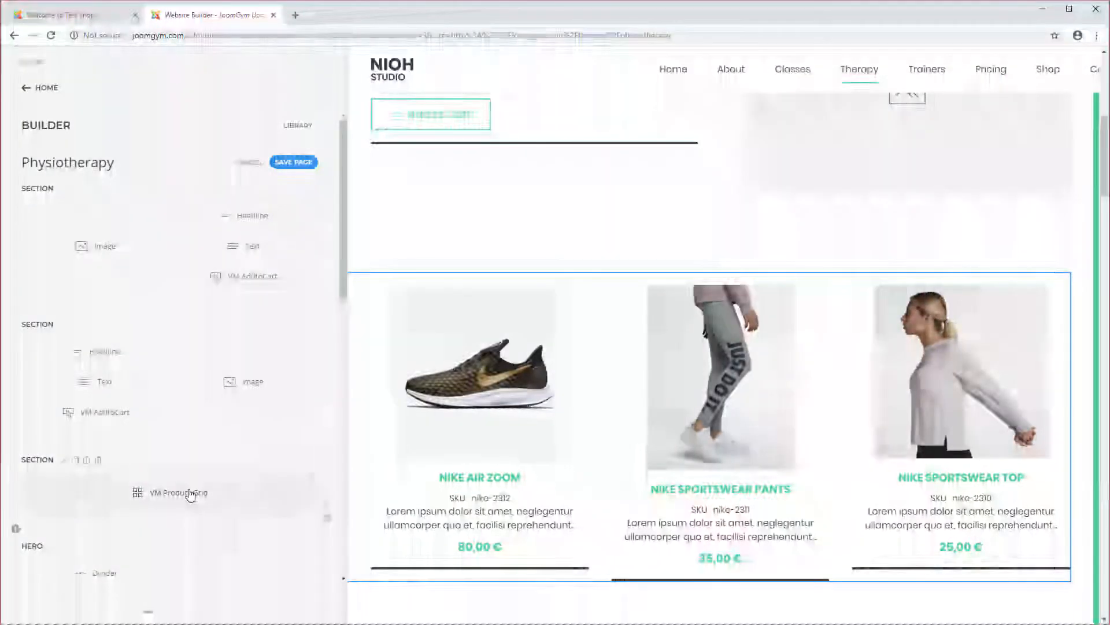
{"action": "left_click", "coordinate": [188, 493]}
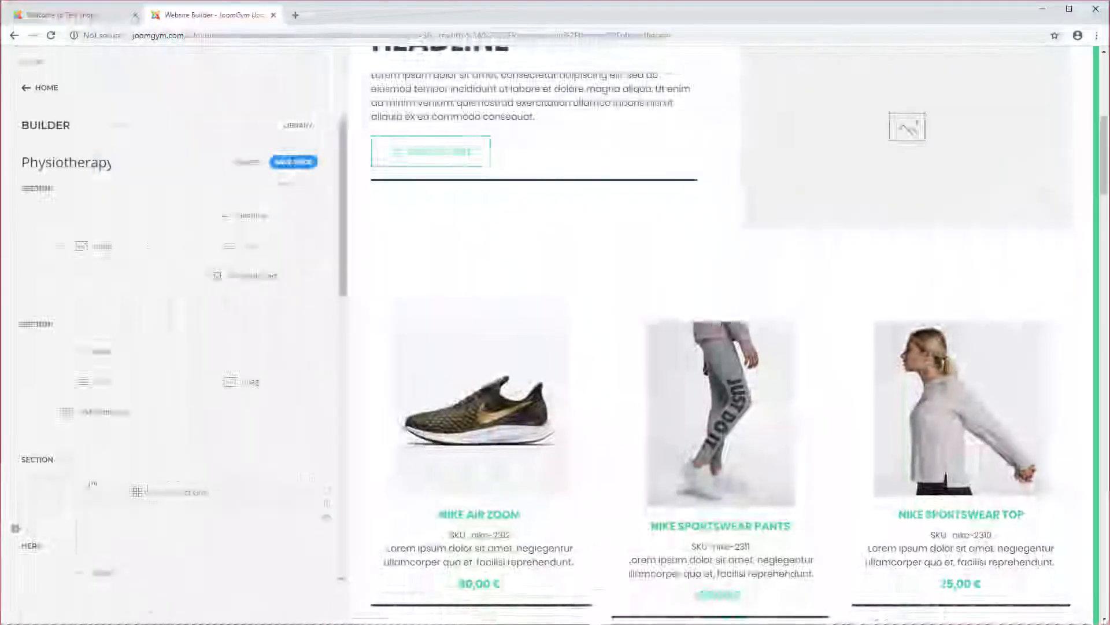
{"action": "left_click", "coordinate": [171, 513]}
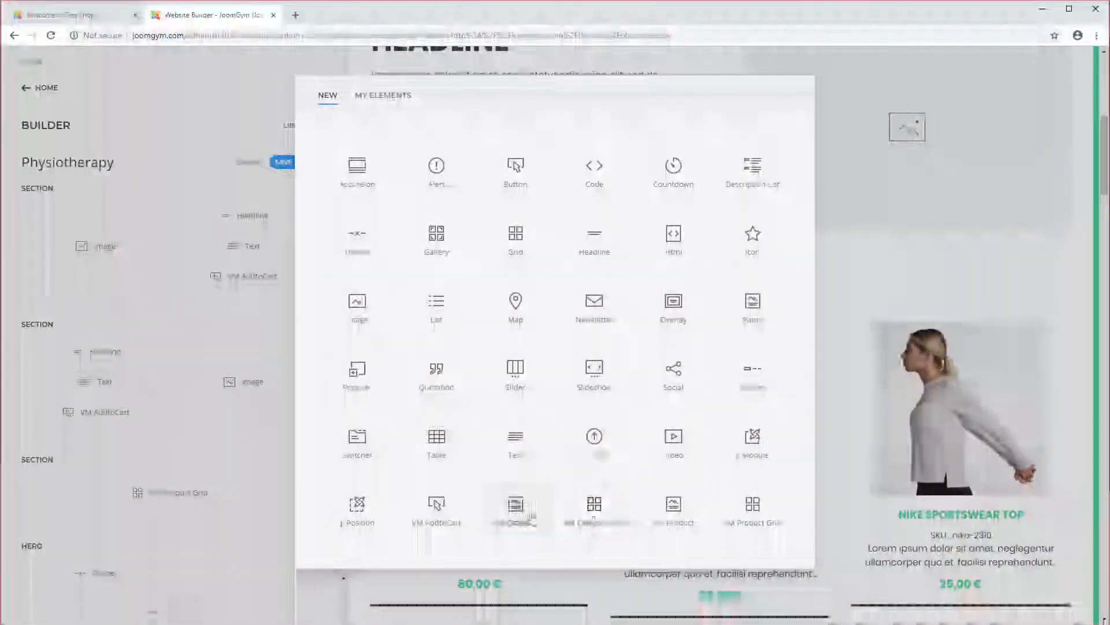
{"action": "left_click", "coordinate": [247, 323]}
{"action": "scroll", "coordinate": [549, 268], "scroll_direction": "up", "scroll_amount": 3}
{"action": "scroll", "coordinate": [549, 267], "scroll_direction": "up", "scroll_amount": 4}
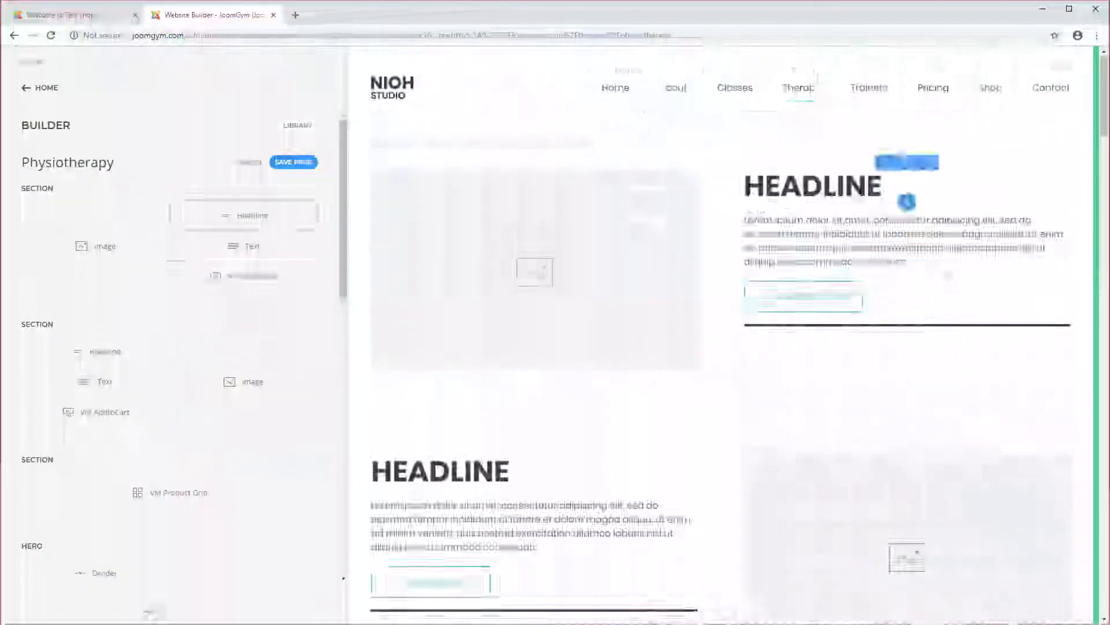
{"action": "scroll", "coordinate": [636, 312], "scroll_direction": "down", "scroll_amount": 3}
{"action": "scroll", "coordinate": [722, 340], "scroll_direction": "down", "scroll_amount": 6}
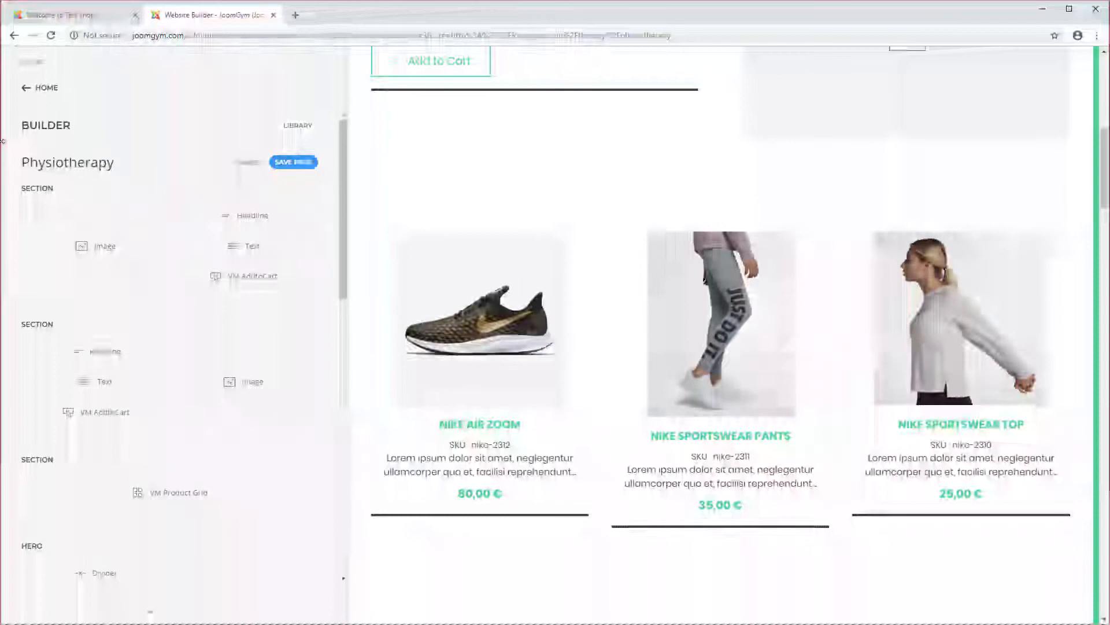
{"action": "left_click_drag", "start_coordinate": [6, 149], "coordinate": [59, 141]}
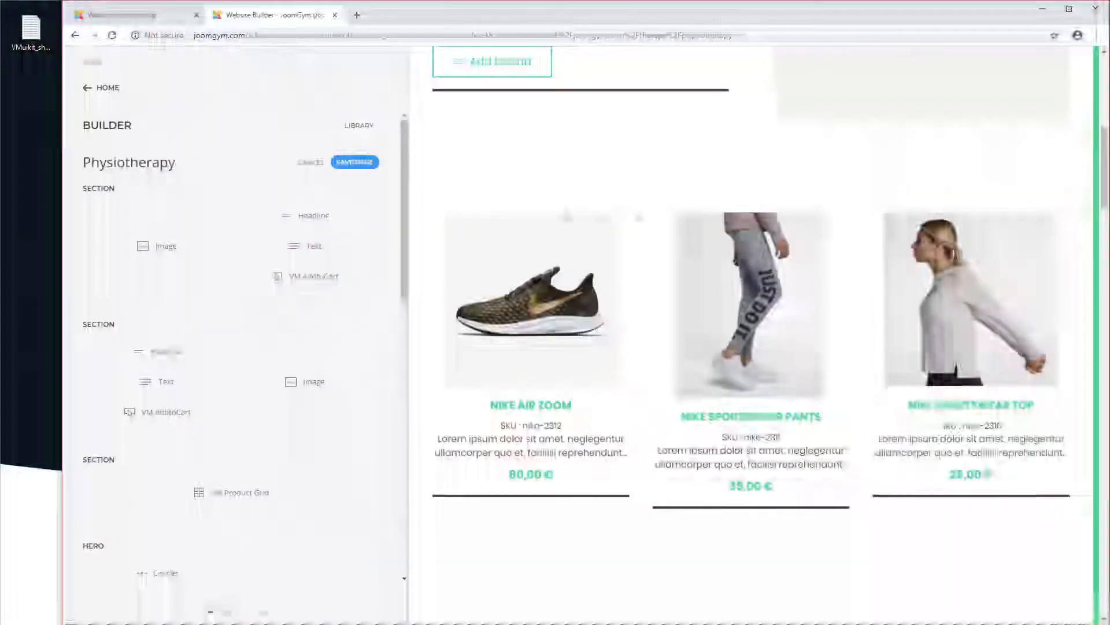
{"action": "scroll", "coordinate": [752, 347], "scroll_direction": "down", "scroll_amount": 6}
{"action": "scroll", "coordinate": [958, 331], "scroll_direction": "down", "scroll_amount": 2}
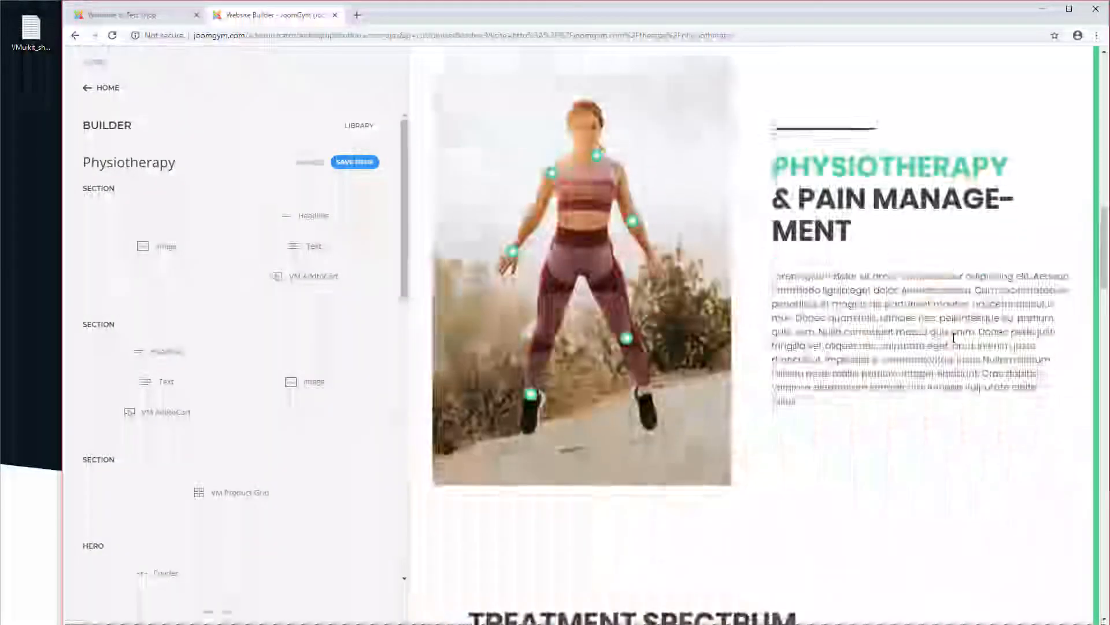
{"action": "scroll", "coordinate": [958, 331], "scroll_direction": "up", "scroll_amount": 1}
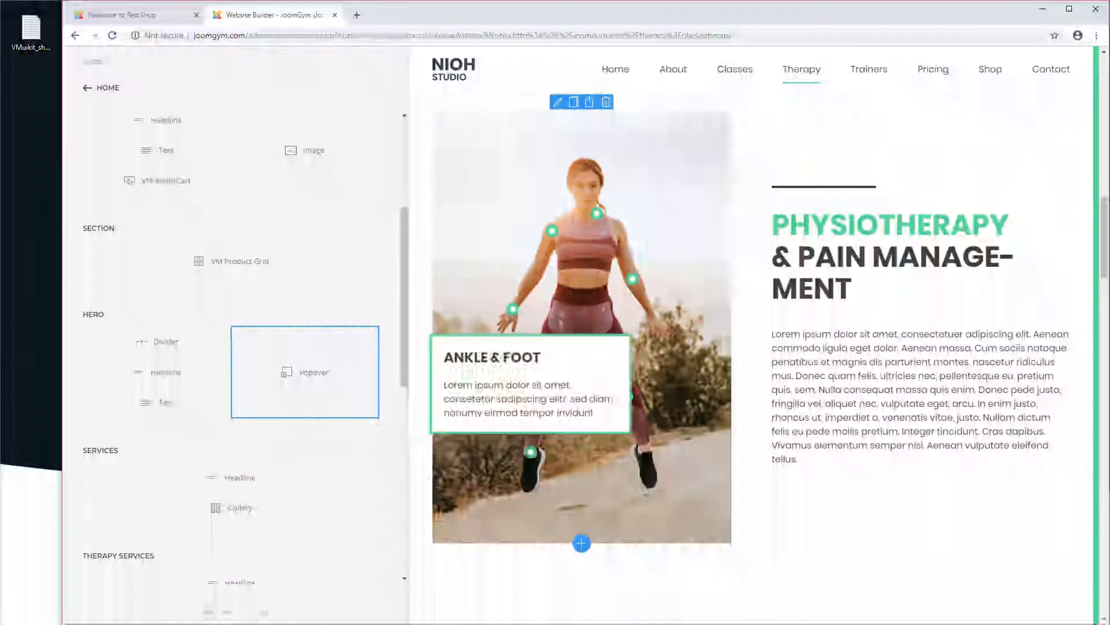
Step: Rename the popover's Ankle & Foot item title to Nike shoes
{"action": "mouse_move", "coordinate": [532, 456]}
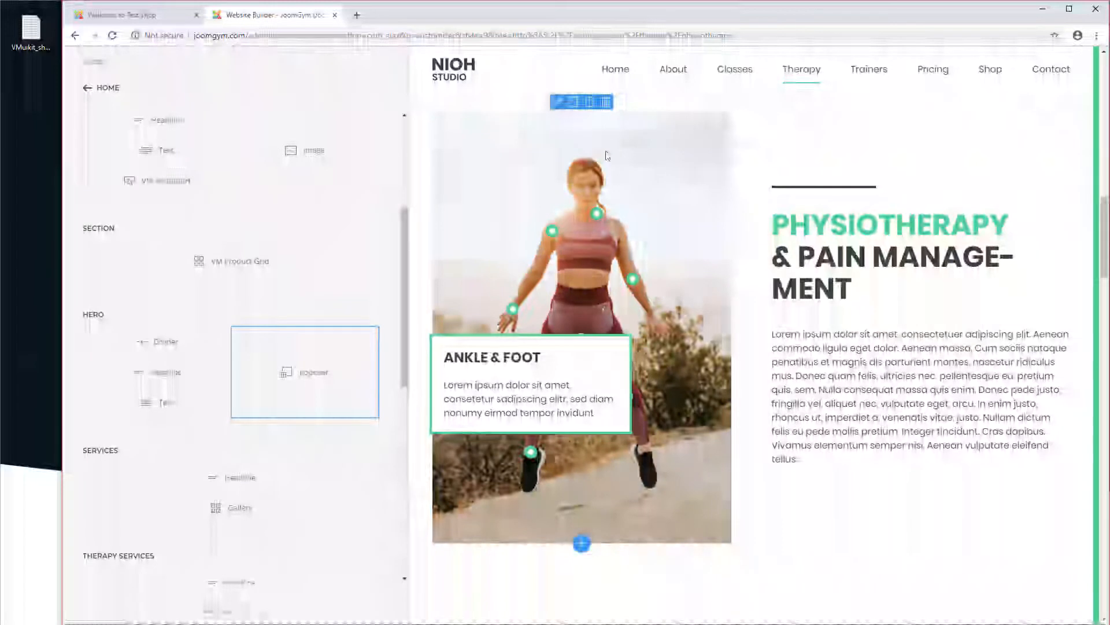
{"action": "left_click", "coordinate": [311, 384]}
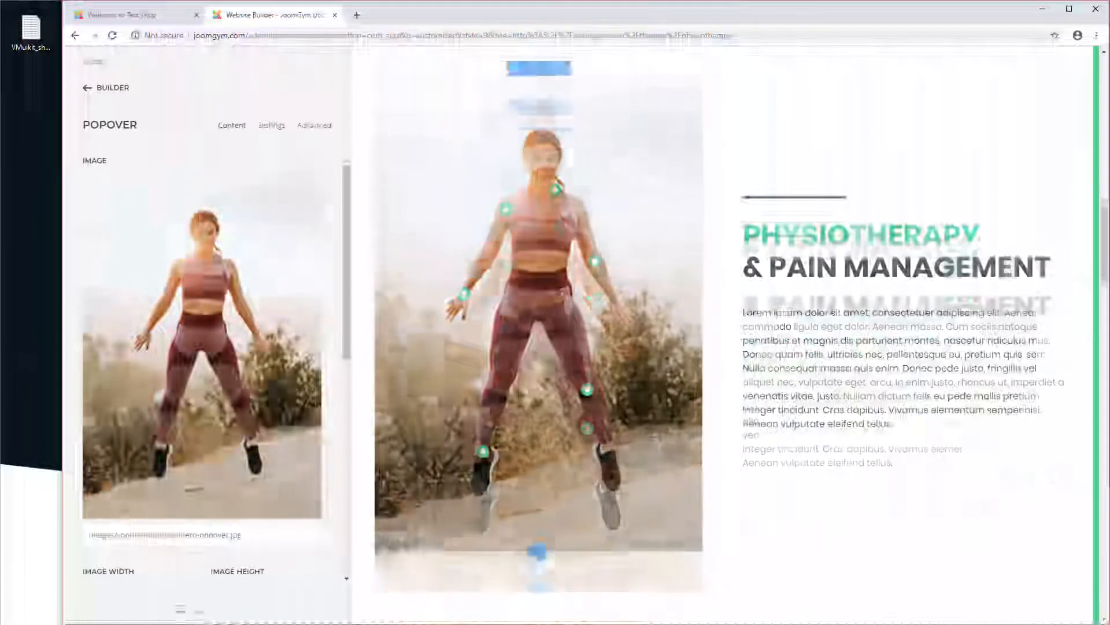
{"action": "scroll", "coordinate": [253, 376], "scroll_direction": "down", "scroll_amount": 3}
{"action": "scroll", "coordinate": [110, 485], "scroll_direction": "down", "scroll_amount": 2}
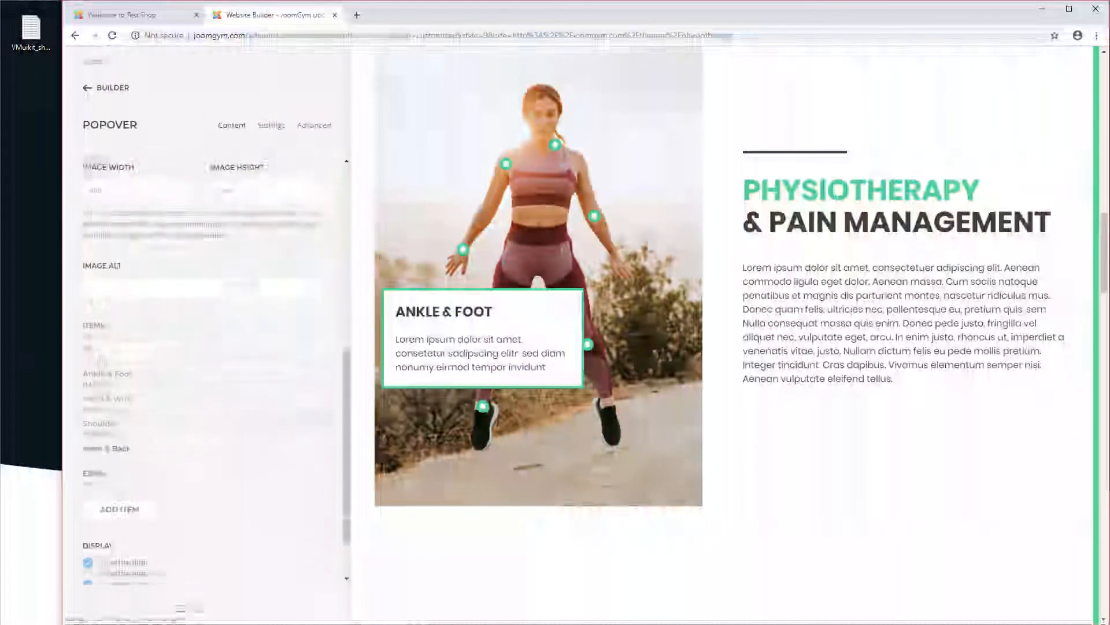
{"action": "mouse_move", "coordinate": [484, 409]}
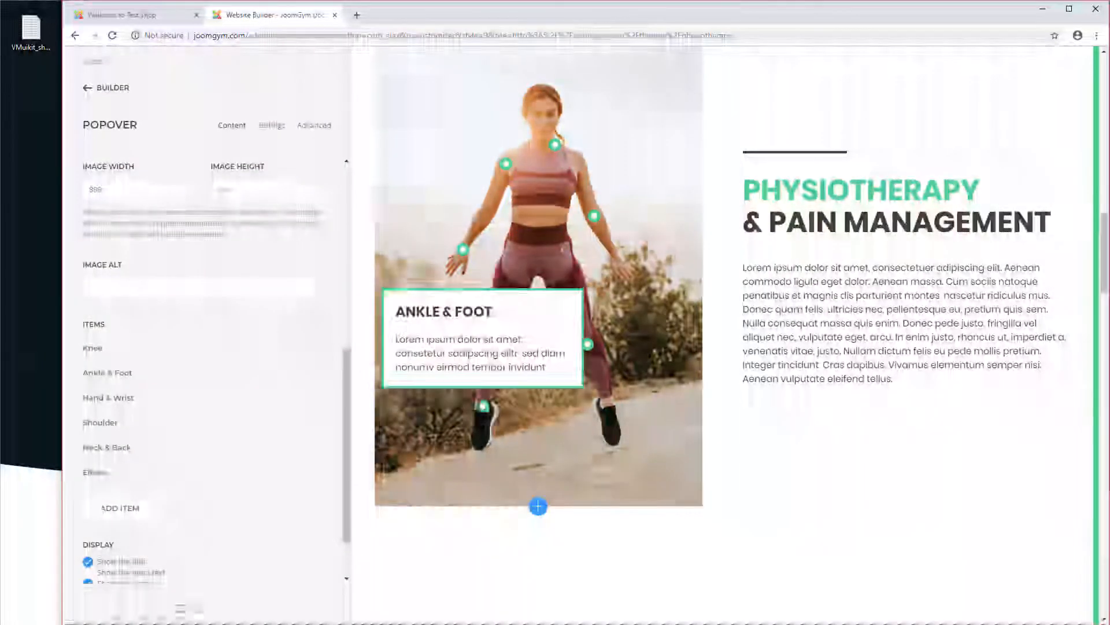
{"action": "left_click", "coordinate": [113, 375]}
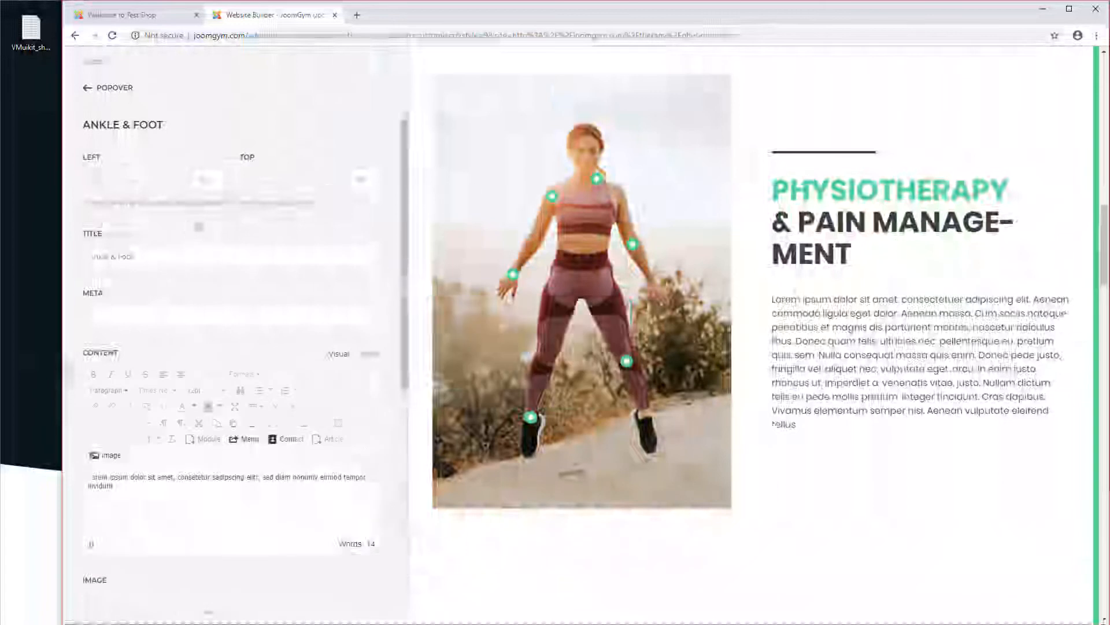
{"action": "left_click_drag", "start_coordinate": [163, 260], "coordinate": [52, 248]}
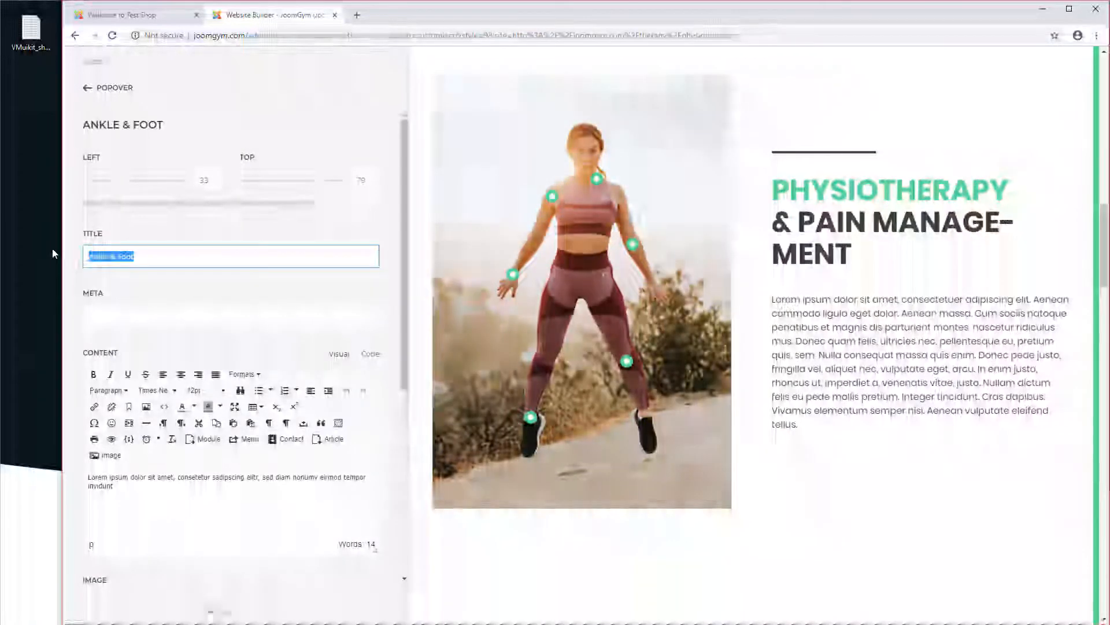
{"action": "type", "text": "Nike"}
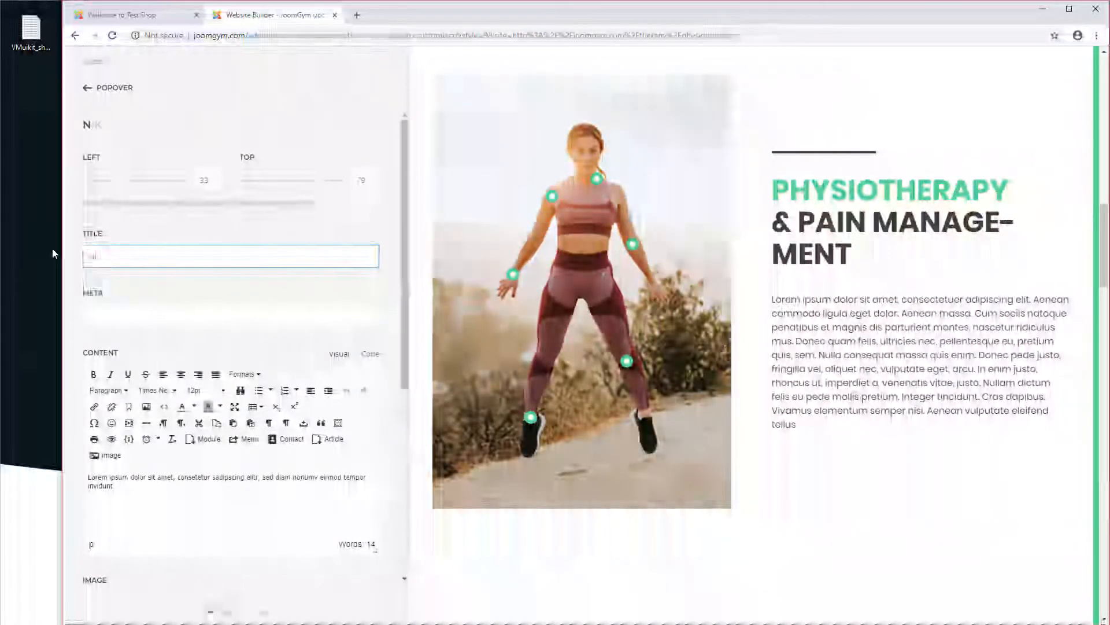
{"action": "type", "text": " shoes"}
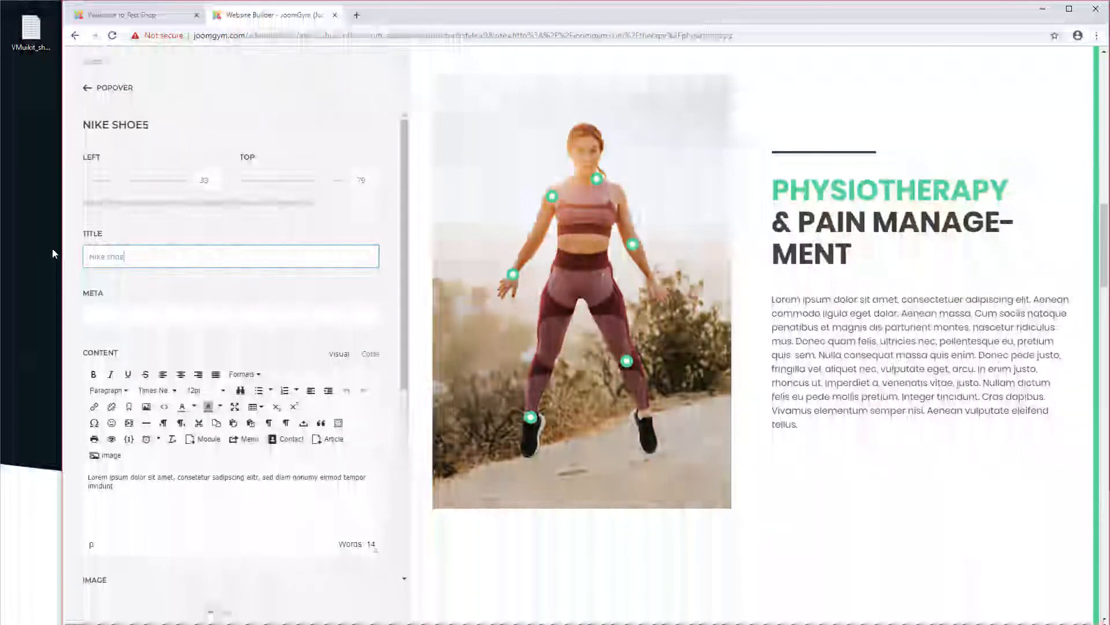
Step: Copy the basic shortcode {vmuikit_add_to_cart 2} from the VMuikit_shortcode.txt file and paste it on a new line of the item's content
{"action": "left_click", "coordinate": [530, 416]}
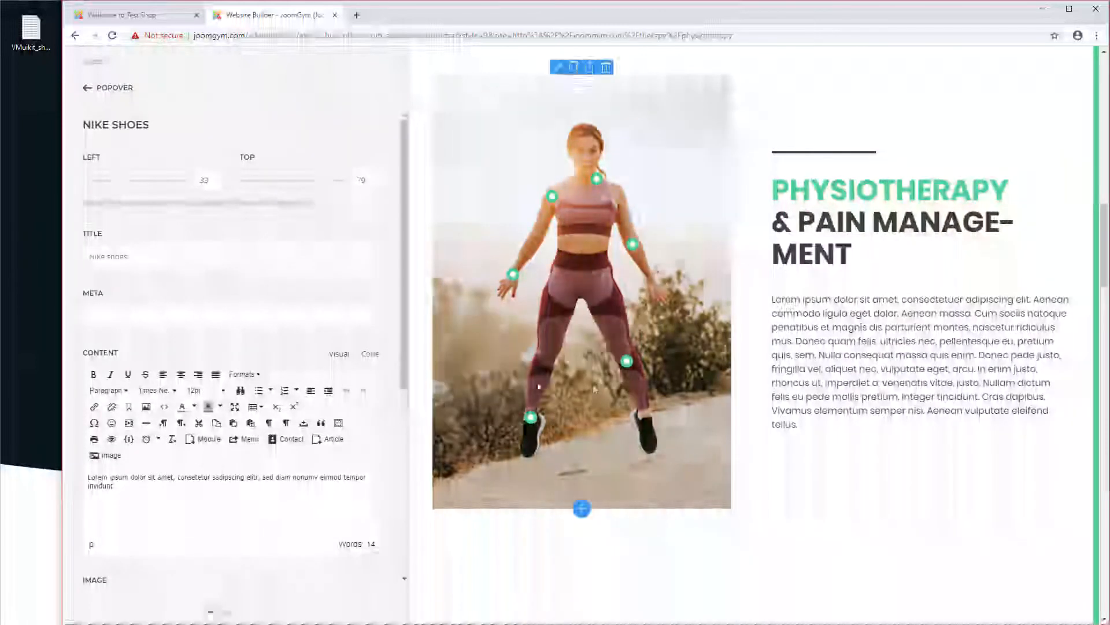
{"action": "mouse_move", "coordinate": [530, 420]}
{"action": "left_click", "coordinate": [167, 487]}
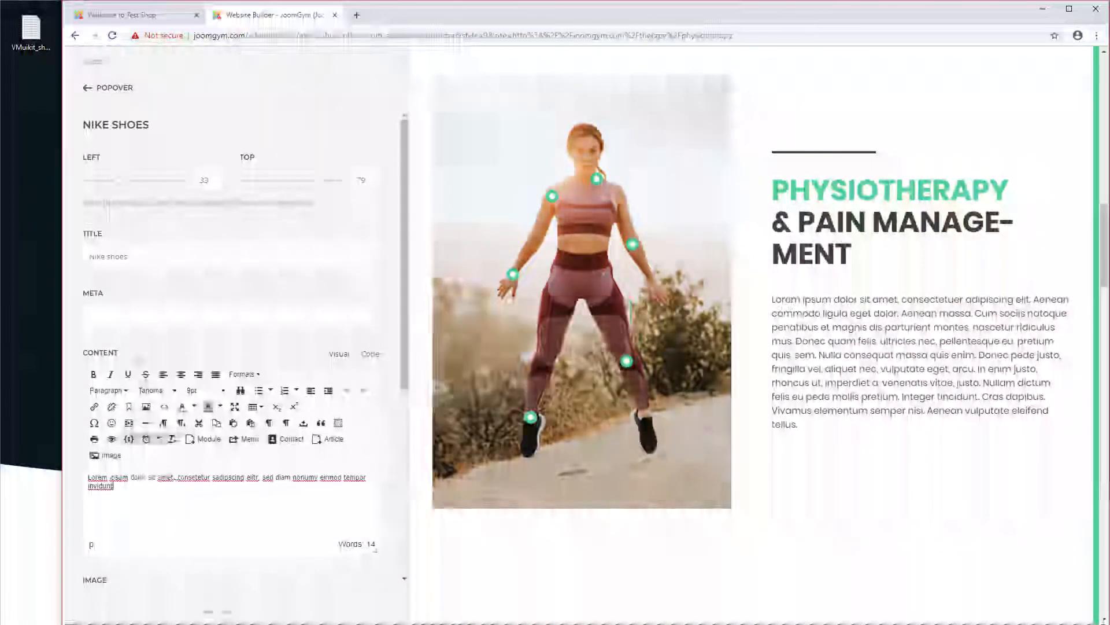
{"action": "double_click", "coordinate": [30, 29]}
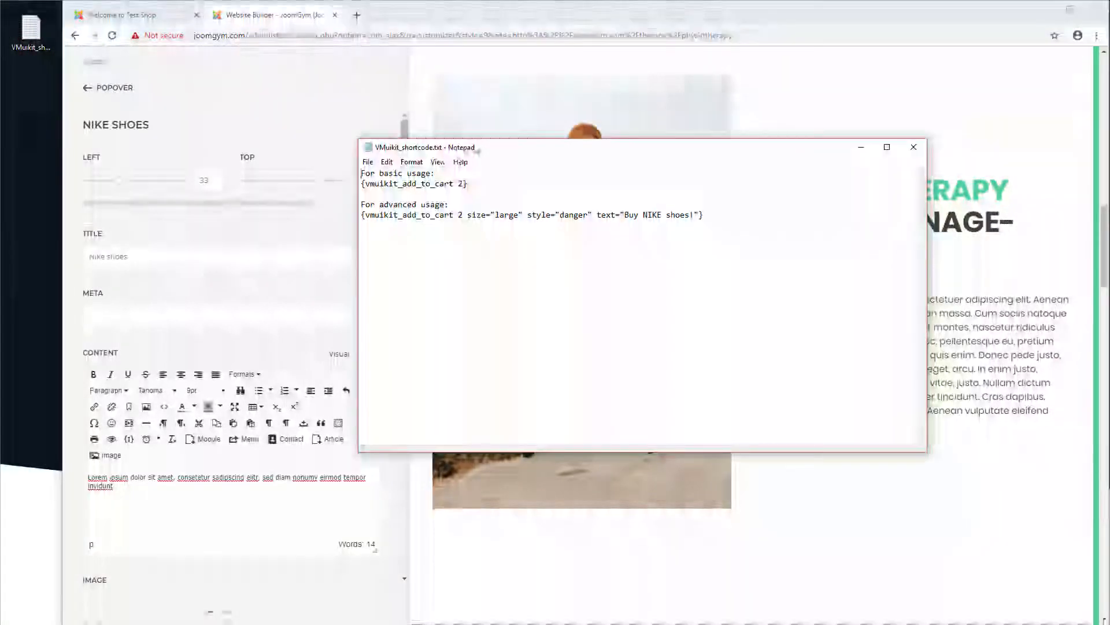
{"action": "left_click_drag", "start_coordinate": [314, 185], "coordinate": [332, 185]}
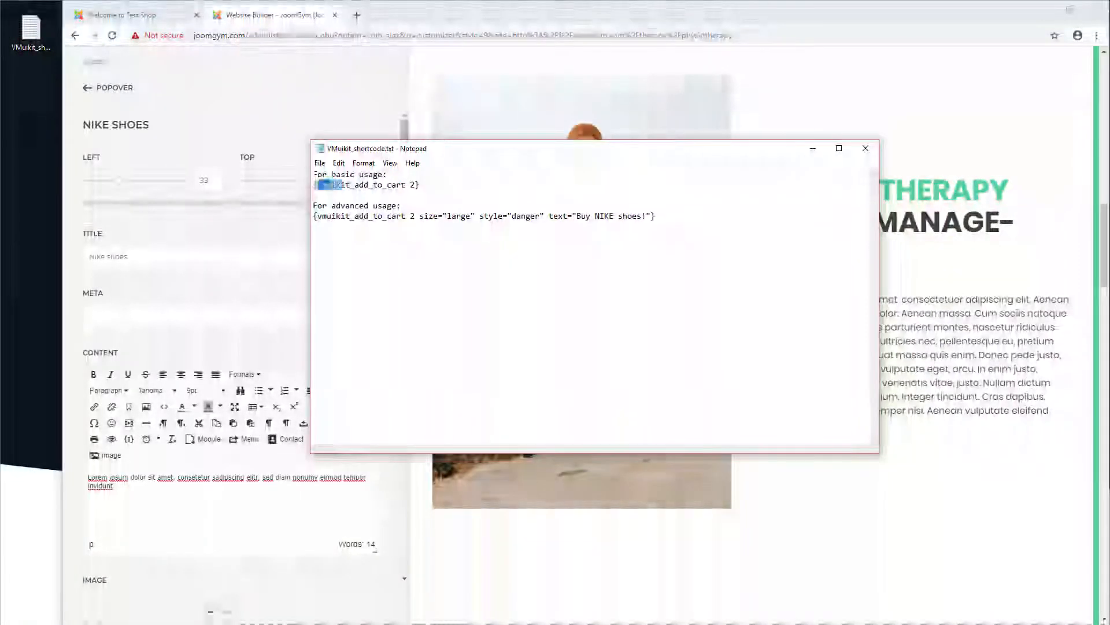
{"action": "left_click", "coordinate": [405, 184]}
{"action": "left_click_drag", "start_coordinate": [405, 185], "coordinate": [314, 185]}
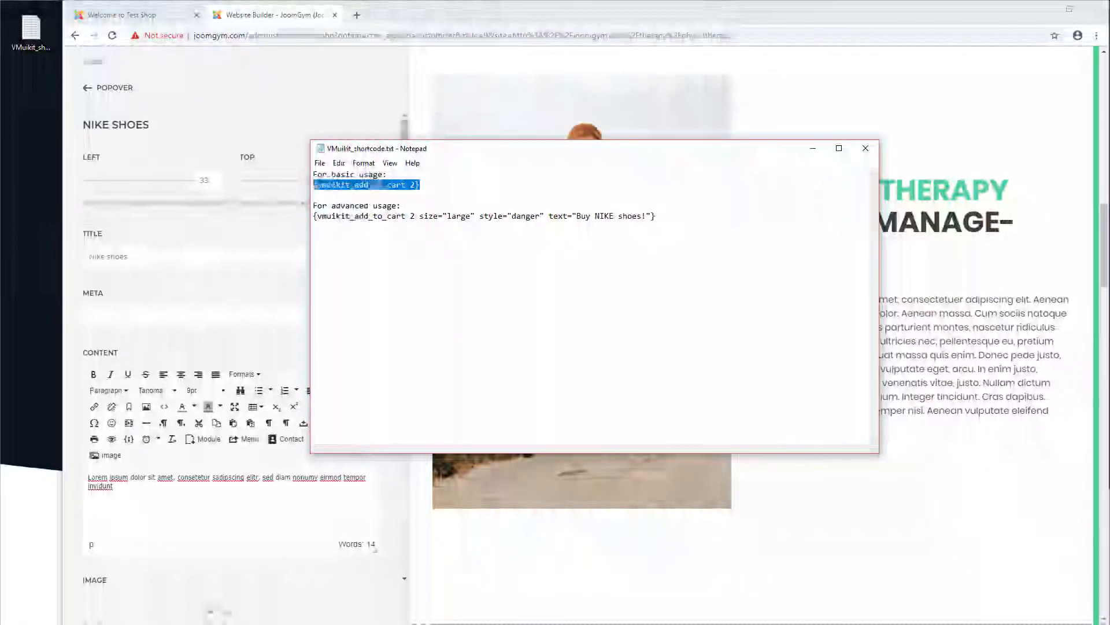
{"action": "left_click", "coordinate": [424, 185]}
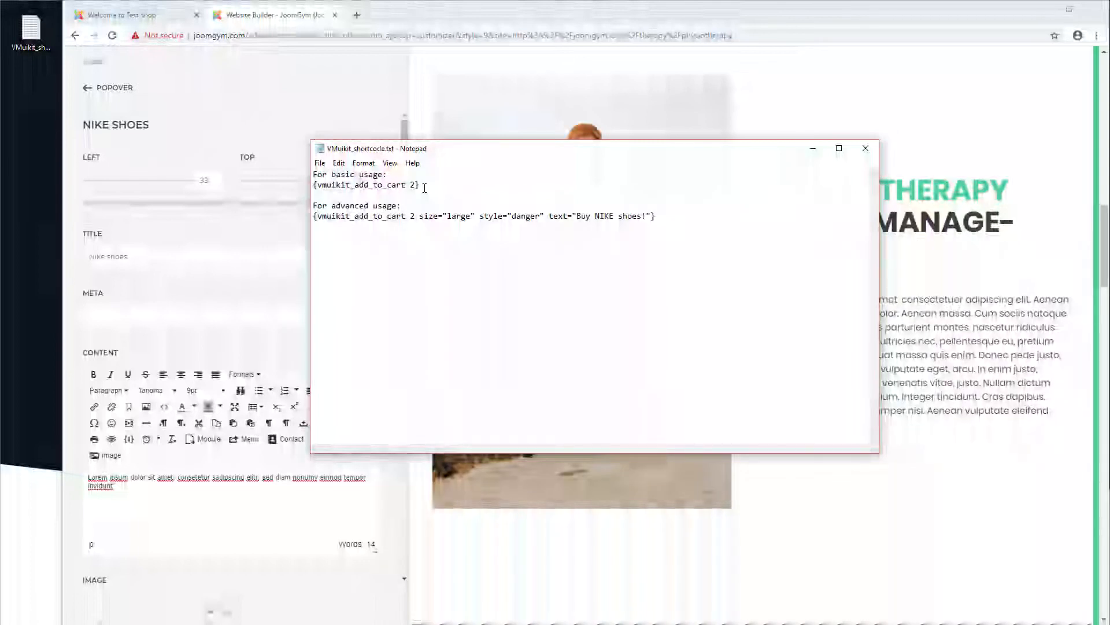
{"action": "left_click_drag", "start_coordinate": [419, 185], "coordinate": [313, 185]}
{"action": "key", "text": "ctrl+c"}
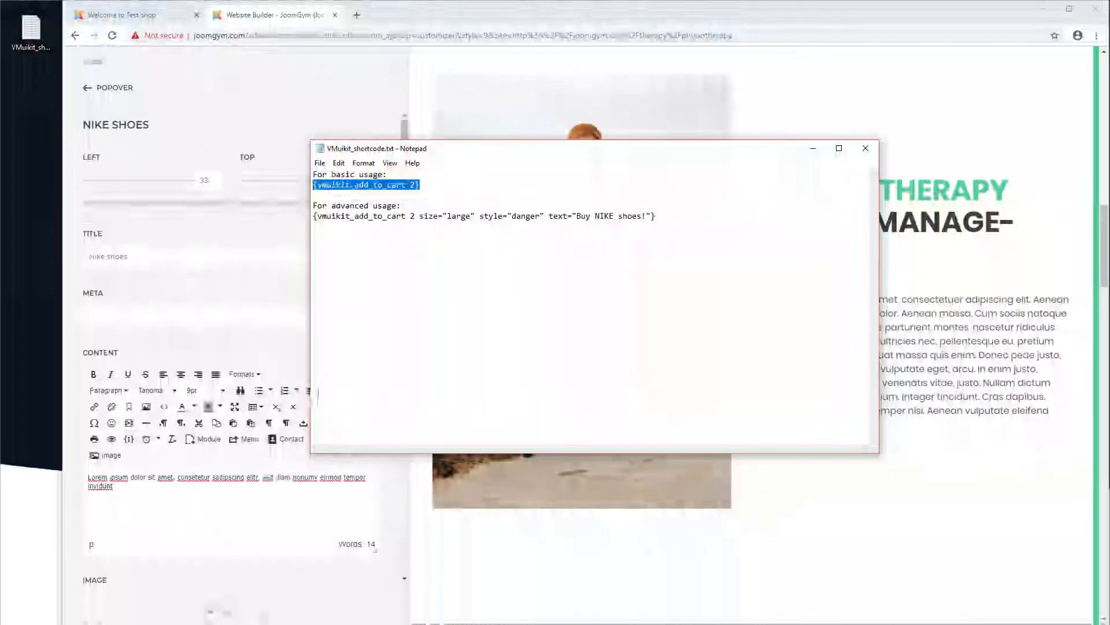
{"action": "left_click", "coordinate": [133, 507]}
{"action": "key", "text": "Return"}
{"action": "key", "text": "ctrl+v"}
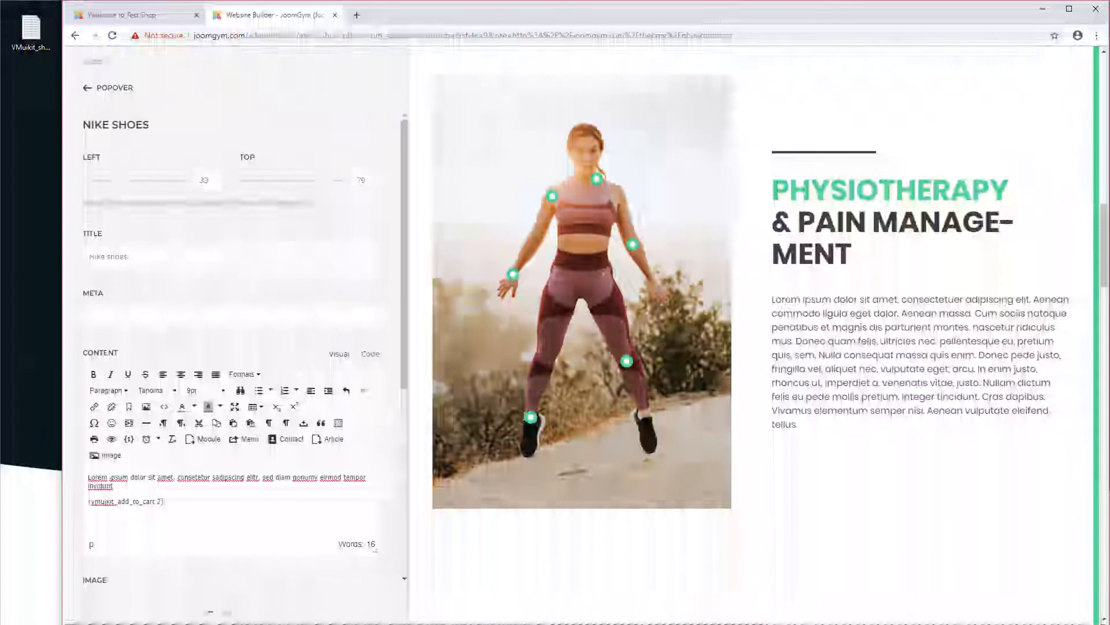
Step: Test the Add to Cart button in the Nike shoes popover on the page preview
{"action": "left_click", "coordinate": [531, 419]}
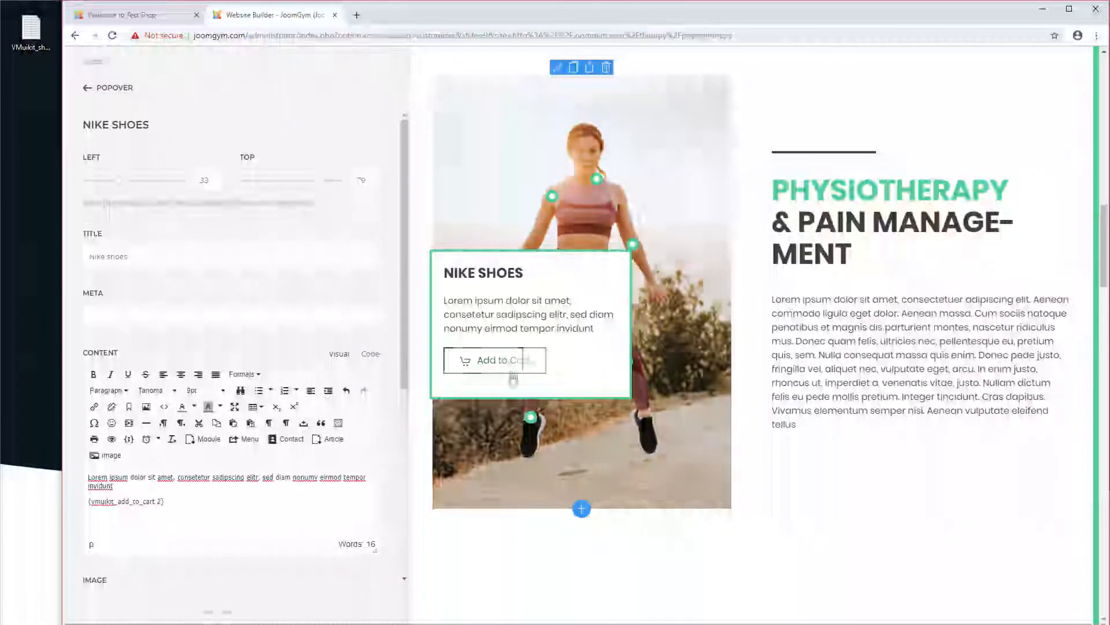
{"action": "left_click", "coordinate": [516, 366]}
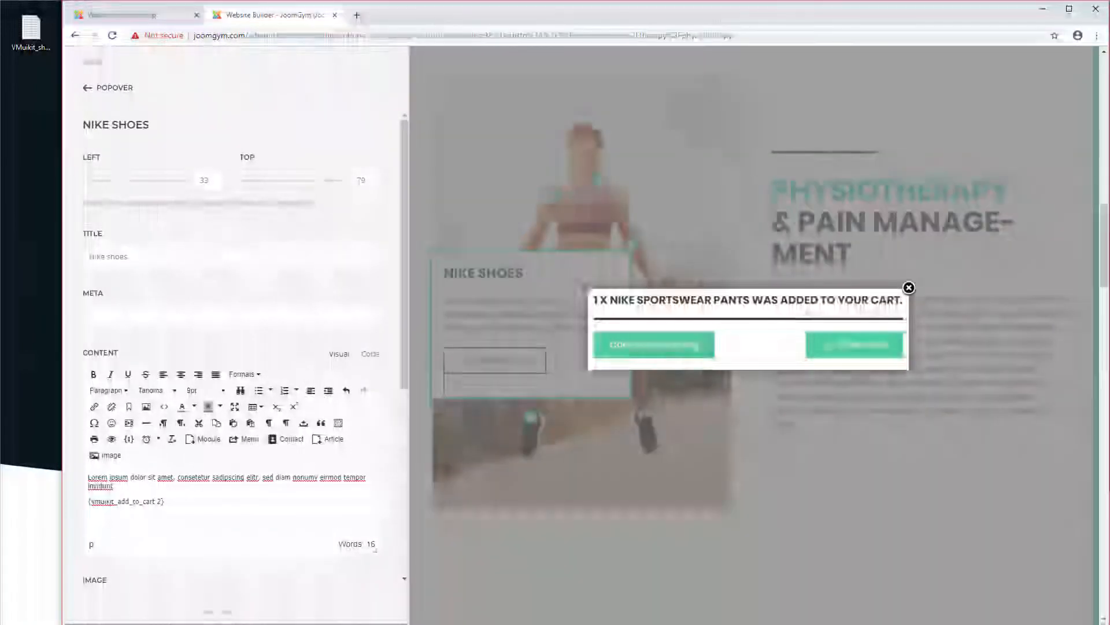
{"action": "left_click", "coordinate": [909, 288]}
{"action": "mouse_move", "coordinate": [531, 421]}
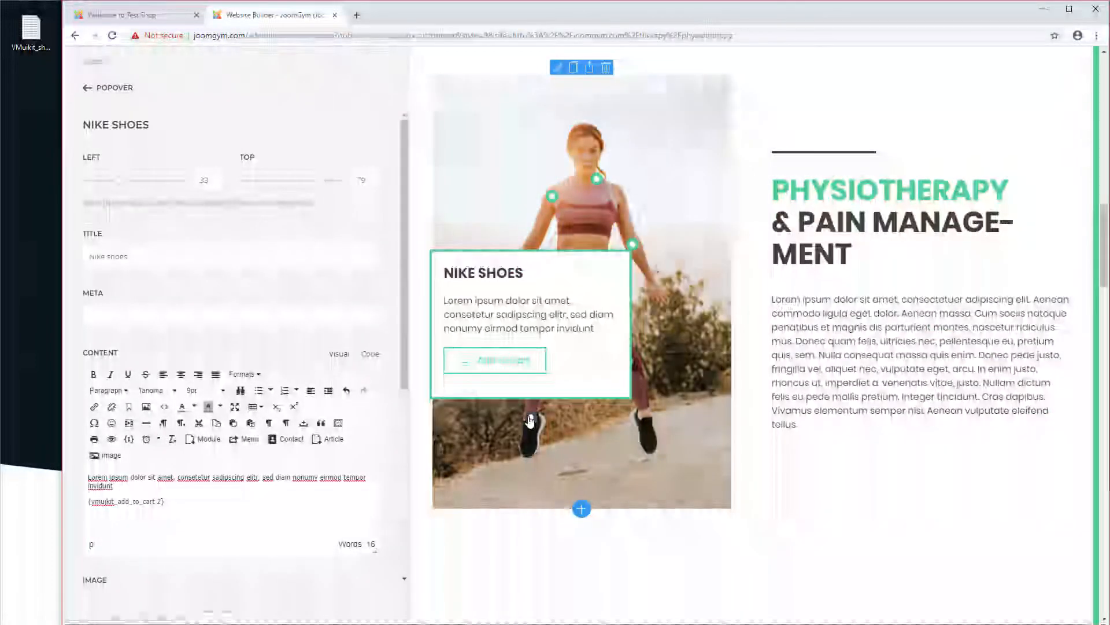
{"action": "mouse_move", "coordinate": [632, 245]}
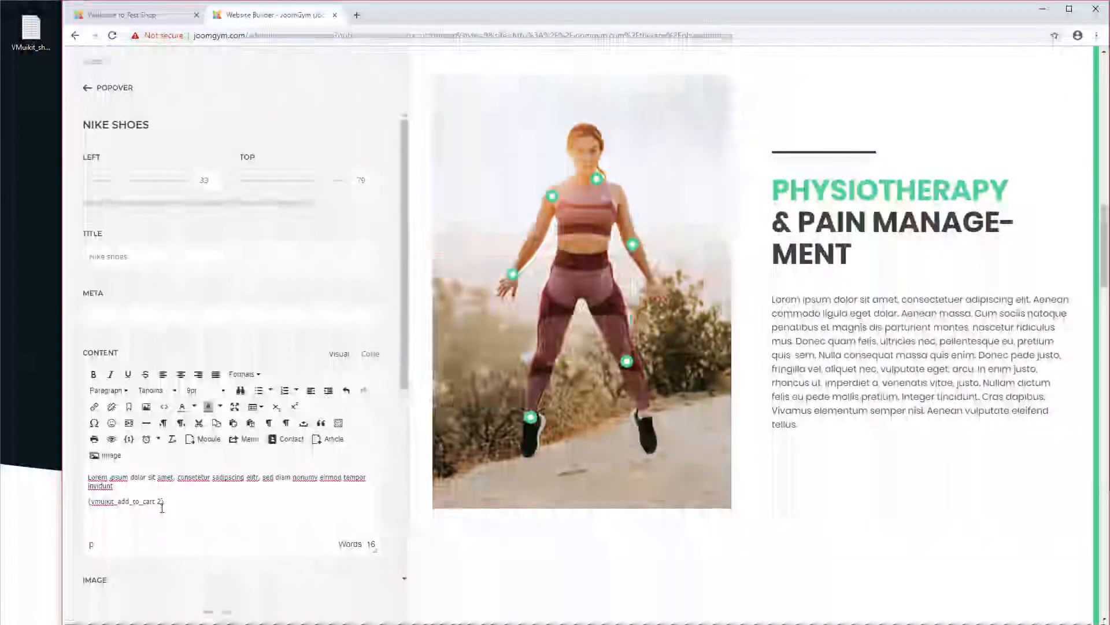
Step: Replace the content shortcode with the advanced one: {vmuikit_add_to_cart 2 size="large" style="danger" text="Buy NIKE shoes!"}
{"action": "key", "text": "alt+Tab"}
{"action": "left_click", "coordinate": [531, 199]}
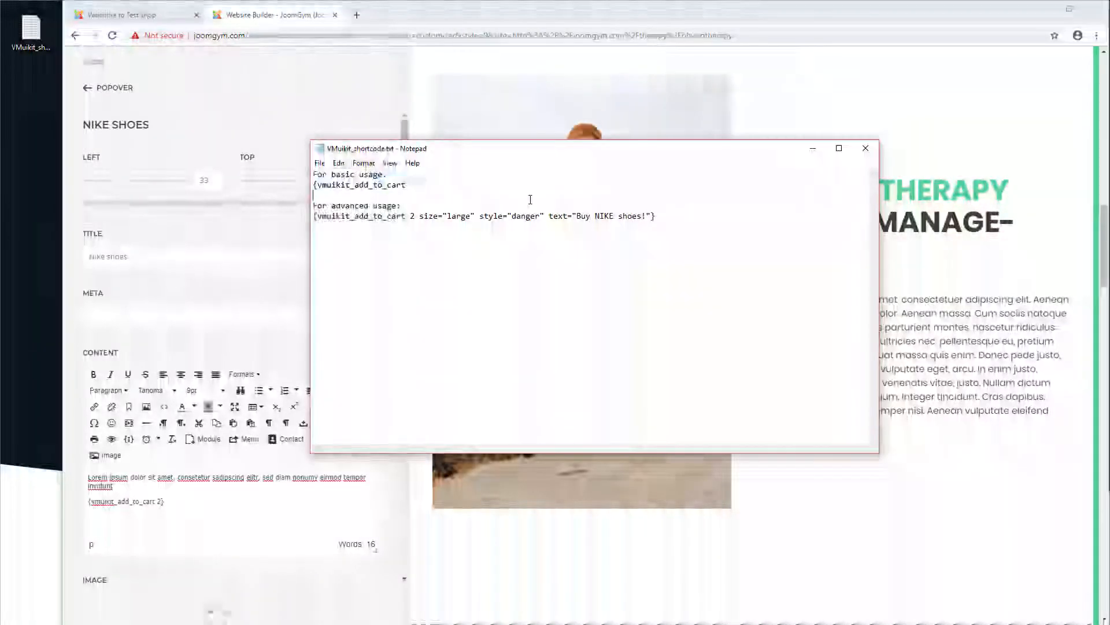
{"action": "left_click_drag", "start_coordinate": [659, 216], "coordinate": [309, 216]}
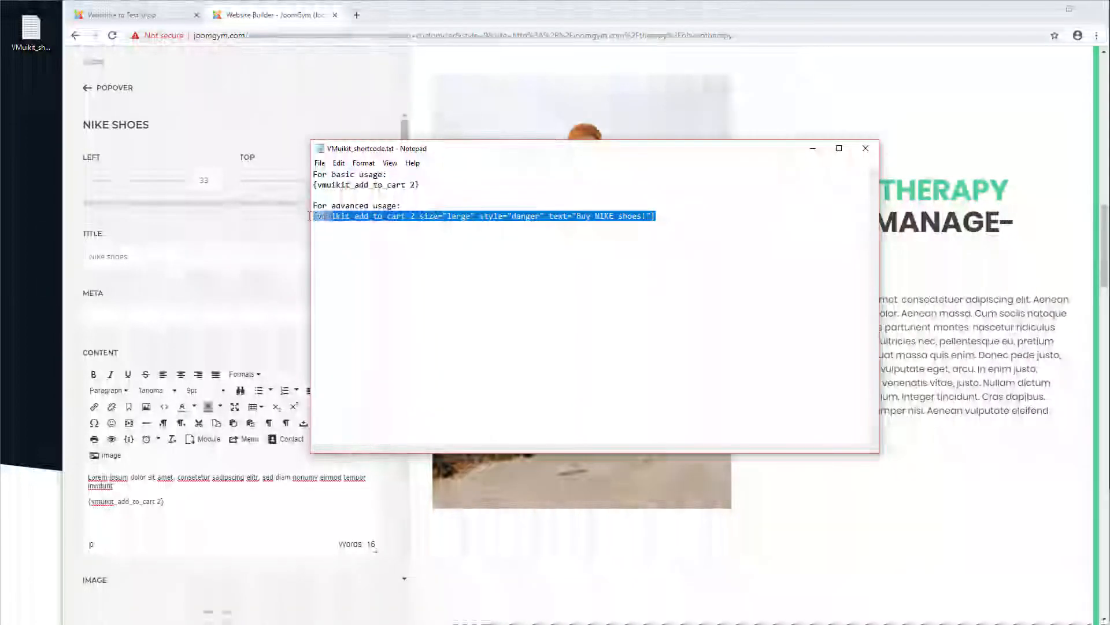
{"action": "key", "text": "ctrl+c"}
{"action": "key", "text": "alt+Tab"}
{"action": "triple_click", "coordinate": [162, 501]}
{"action": "key", "text": "ctrl+v"}
Step: Insert width="1" after the product number in the shortcode
{"action": "left_click", "coordinate": [170, 502]}
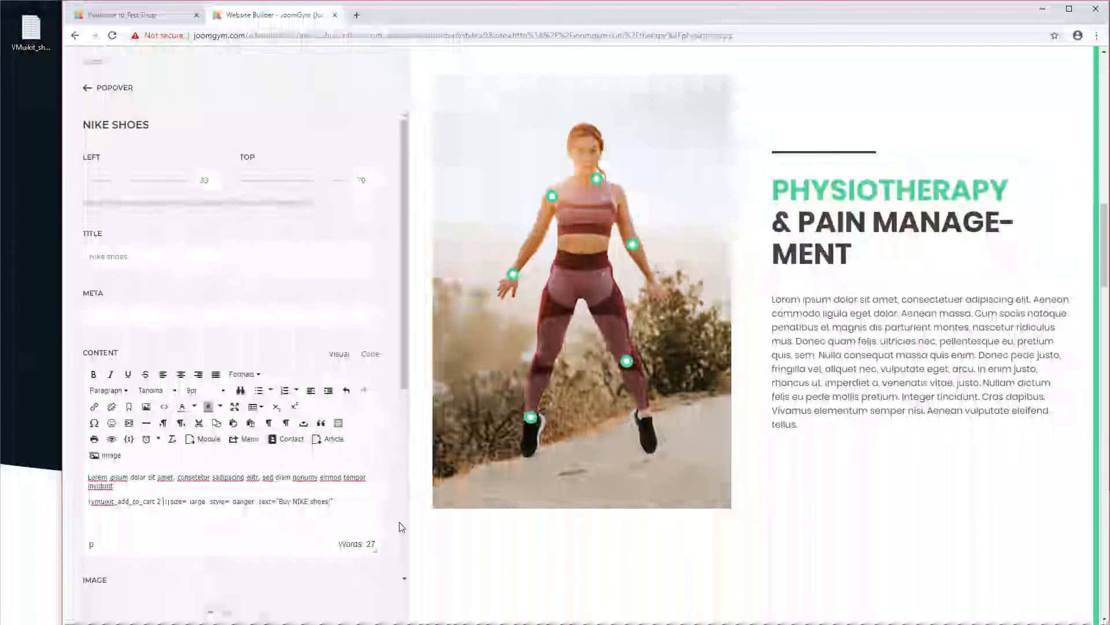
{"action": "type", "text": "width=\"1\""}
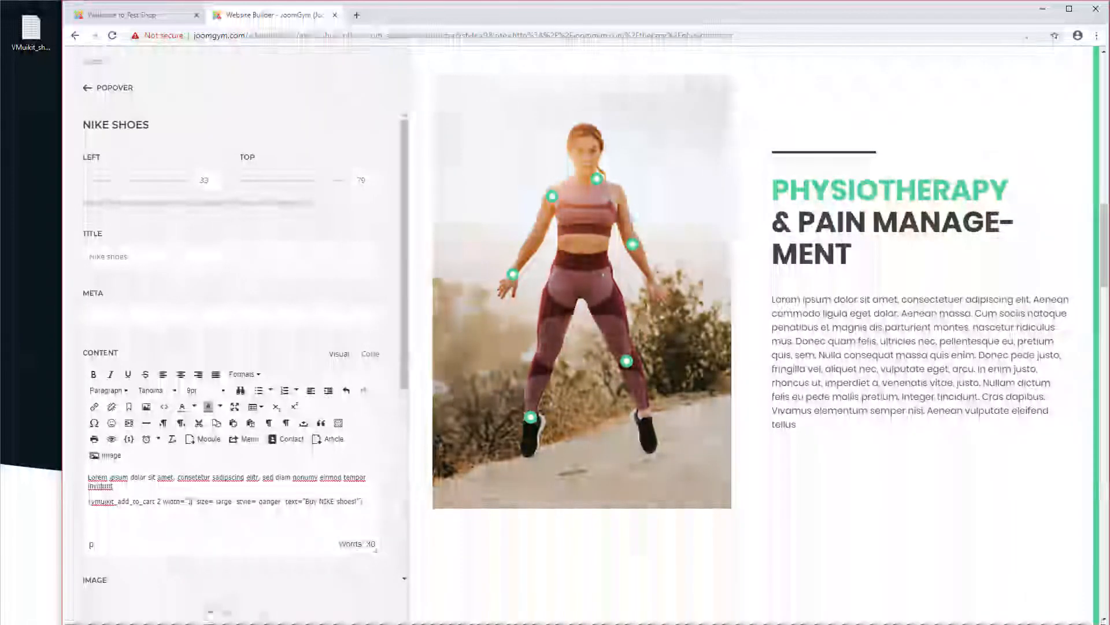
Step: Preview the Nike shoes marker, then return from the popover item to the page builder layout
{"action": "left_click", "coordinate": [532, 421]}
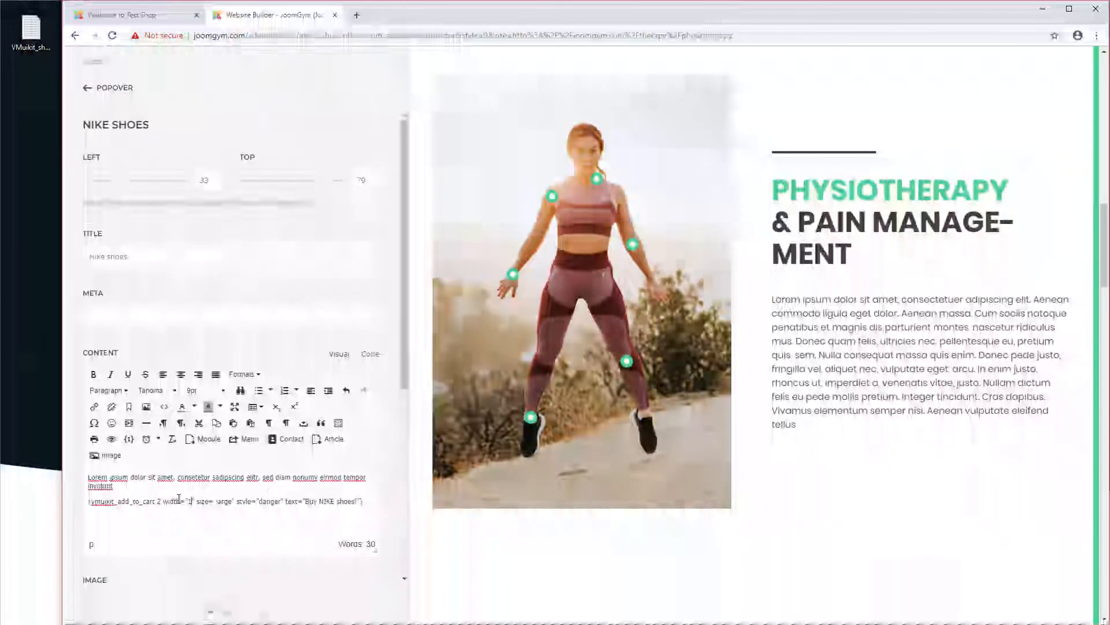
{"action": "mouse_move", "coordinate": [530, 417]}
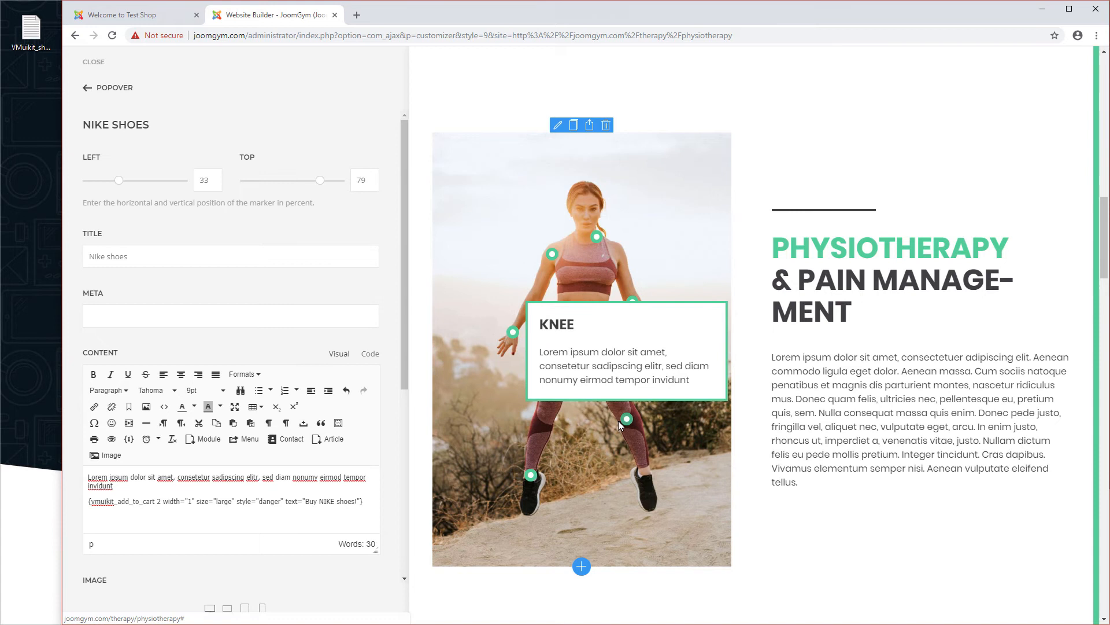
{"action": "left_click", "coordinate": [108, 89]}
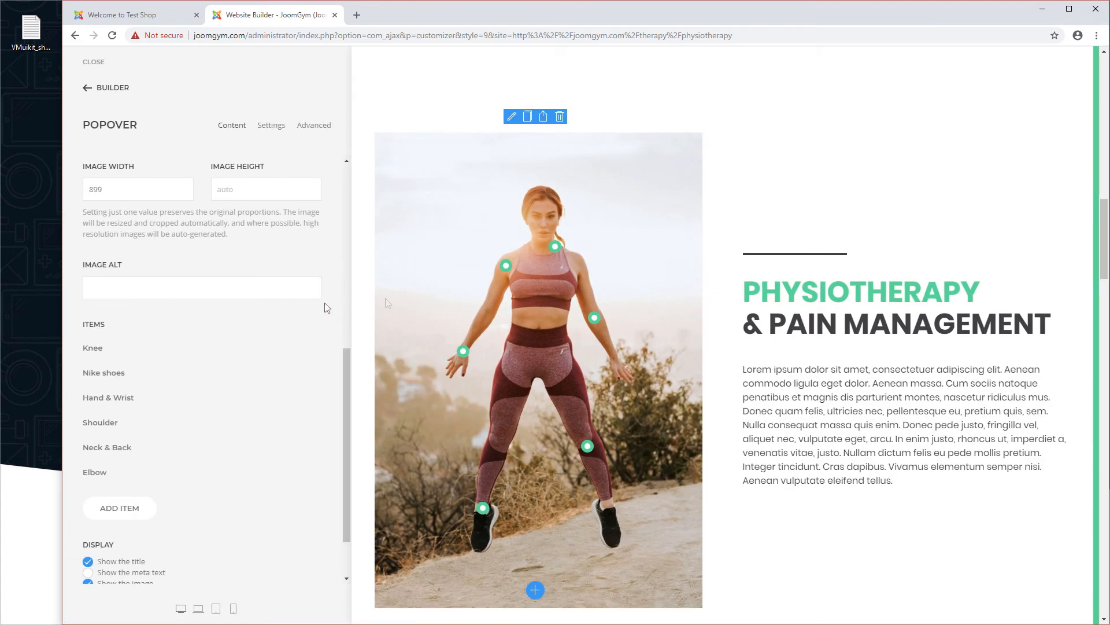
{"action": "left_click", "coordinate": [113, 88]}
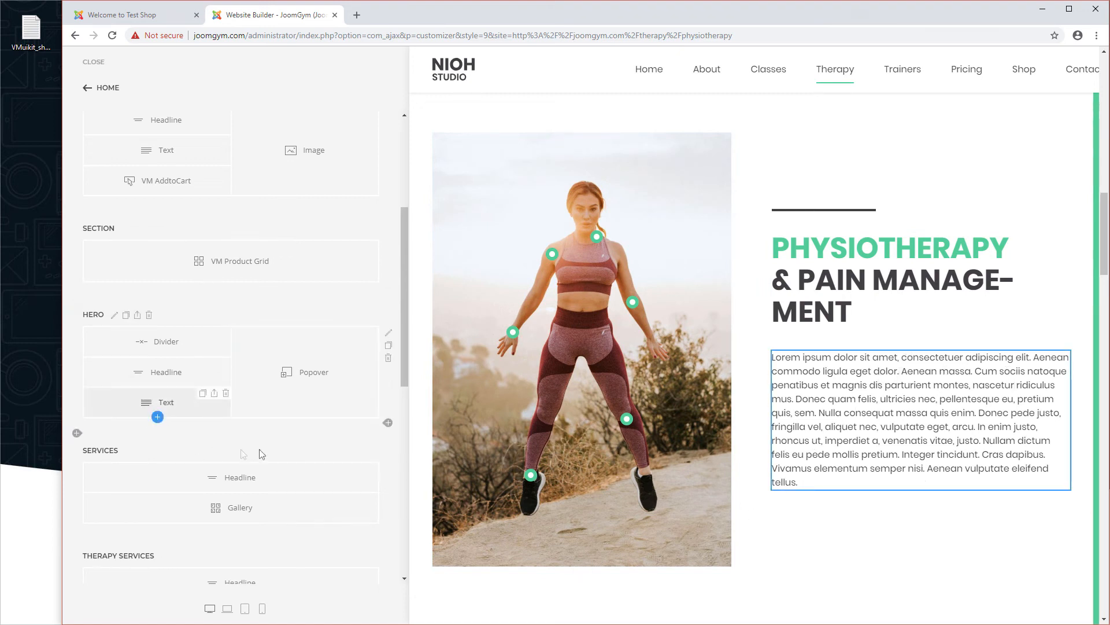
Step: Add a new section below the hero and open its element picker
{"action": "left_click", "coordinate": [79, 435]}
{"action": "left_click", "coordinate": [234, 495]}
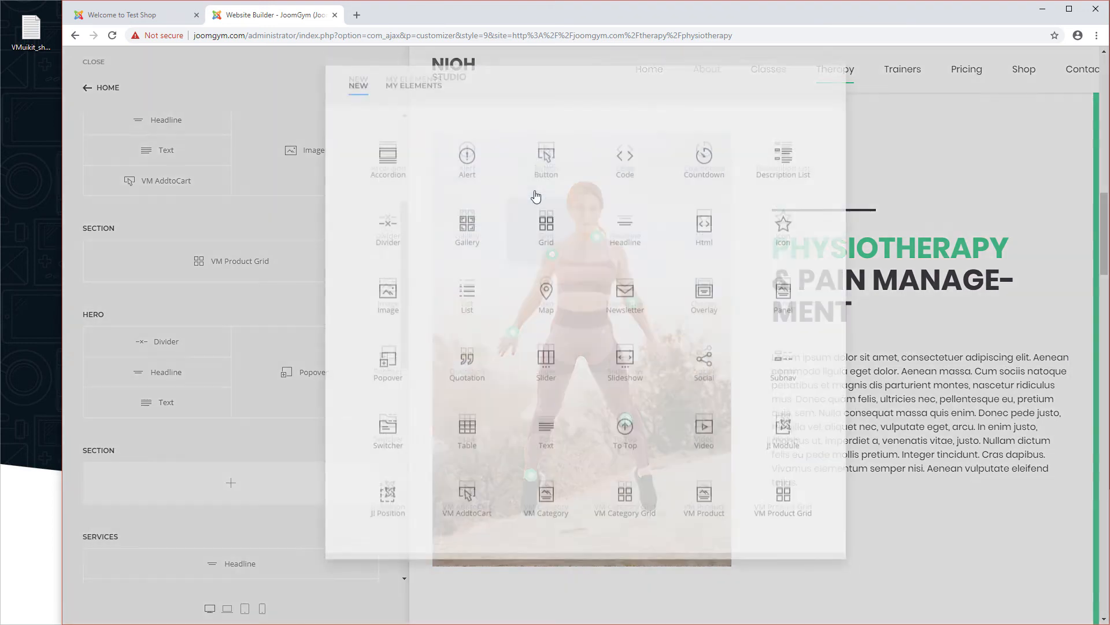